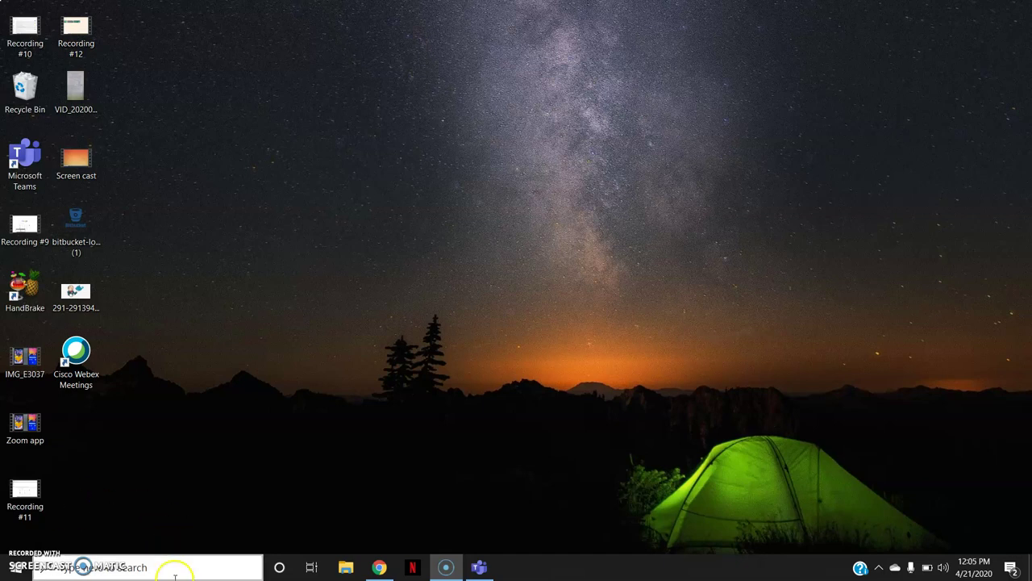
Step: Switch to Chrome, open the EasyPolls website from the search results and look at its account creation form
click(379, 567)
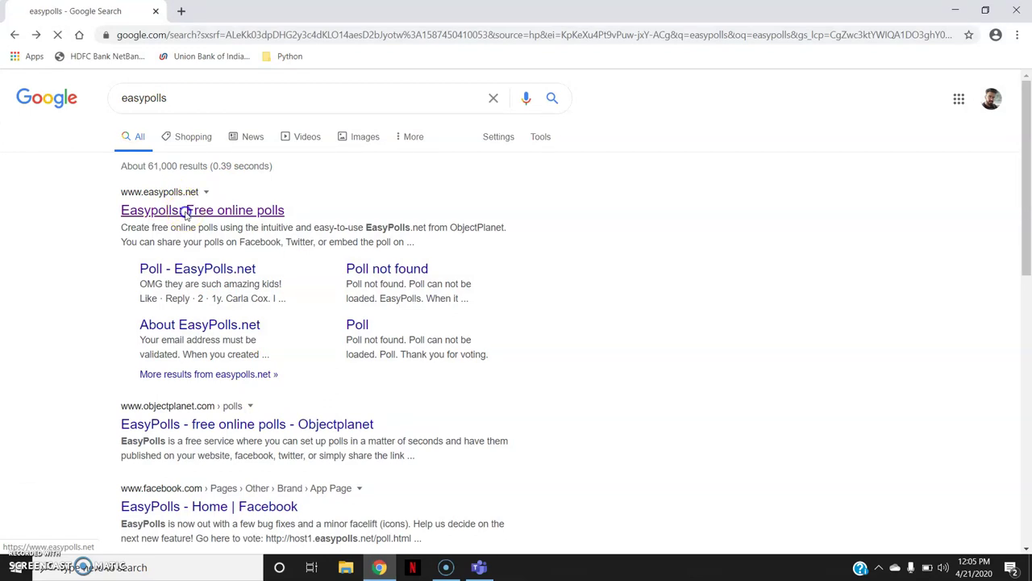
click(185, 213)
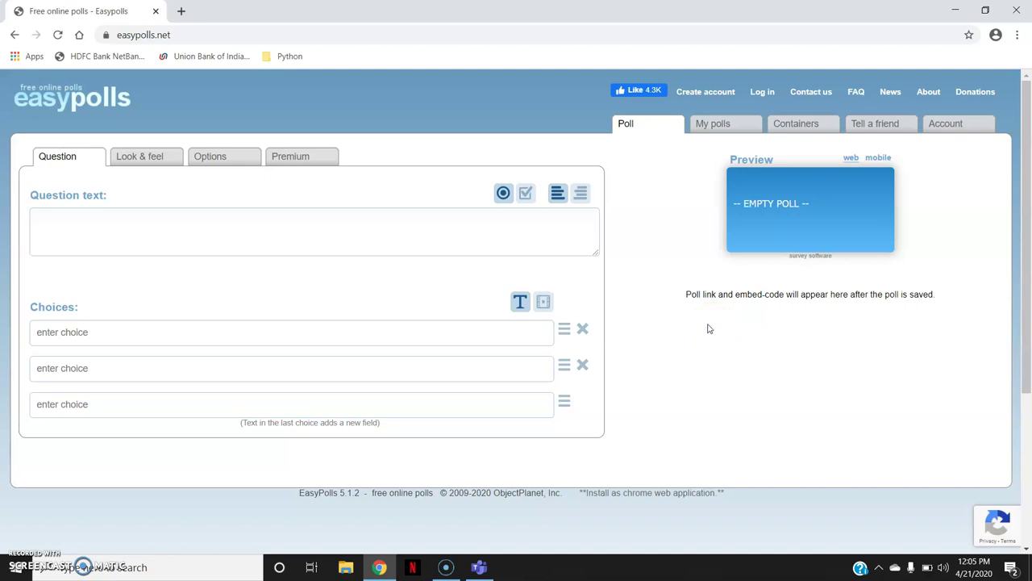
click(698, 93)
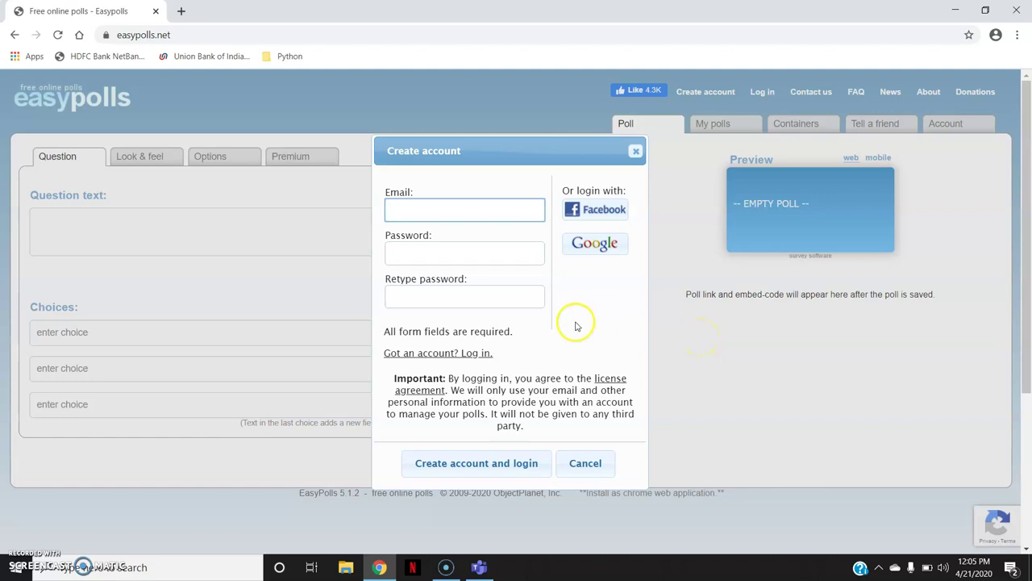
click(634, 153)
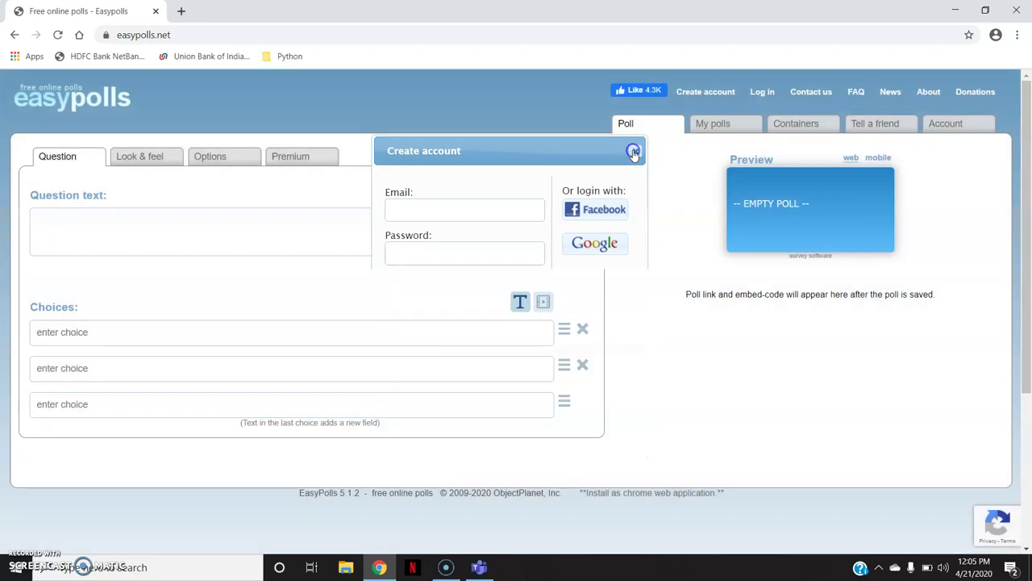
Step: Log in to EasyPolls with the second listed Google account, entering the account password
click(763, 92)
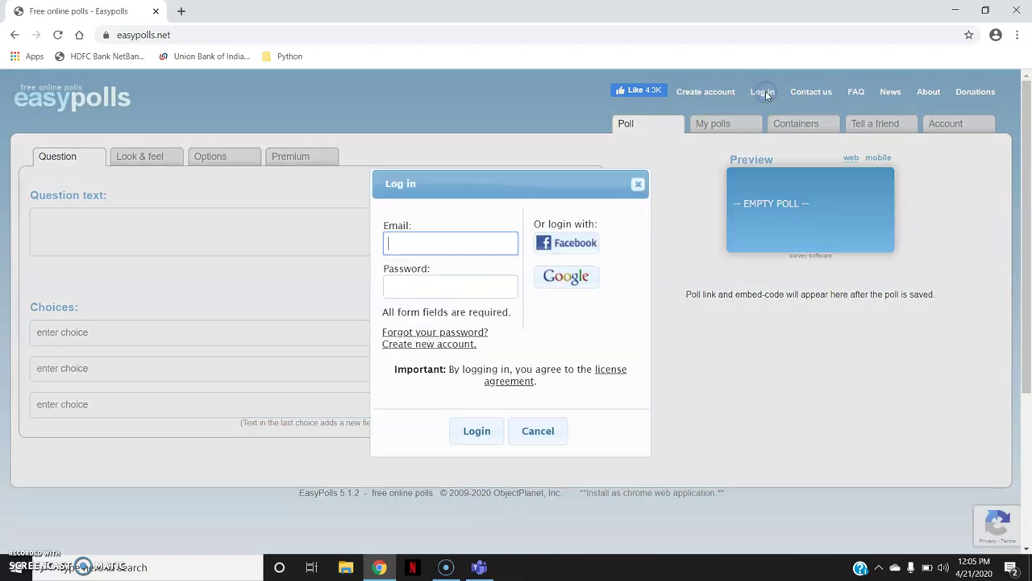
click(565, 278)
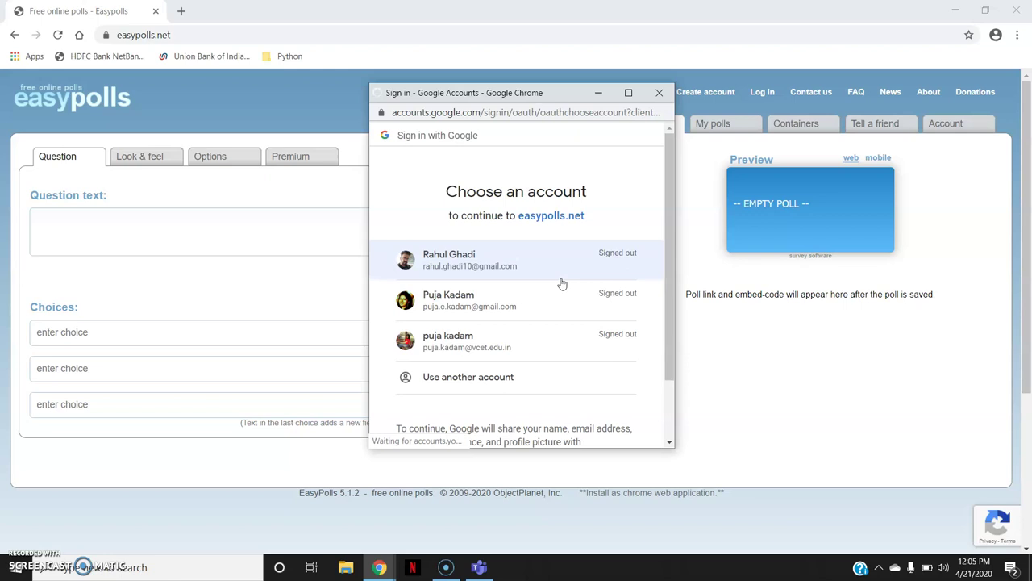
click(495, 308)
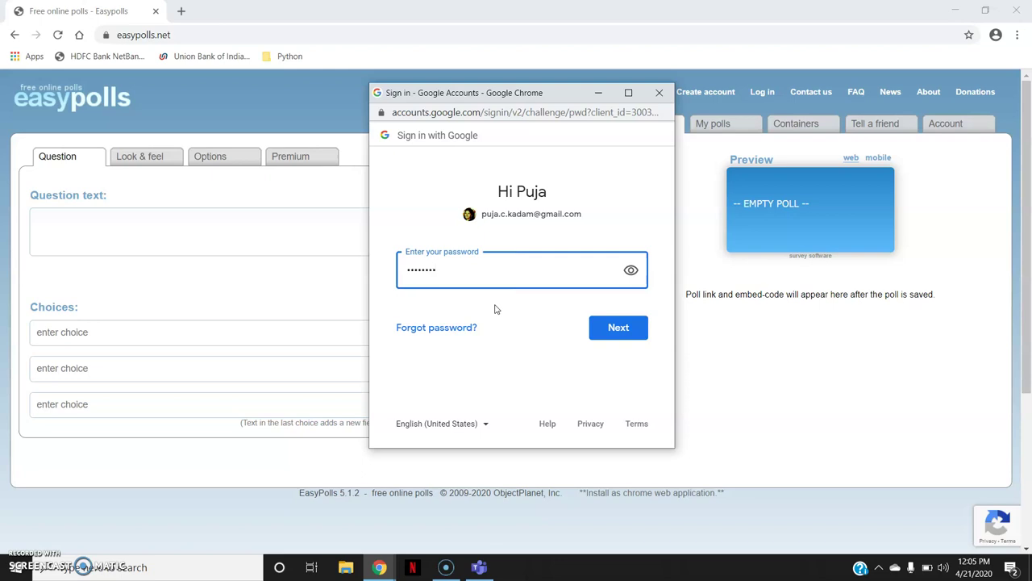
key(Return)
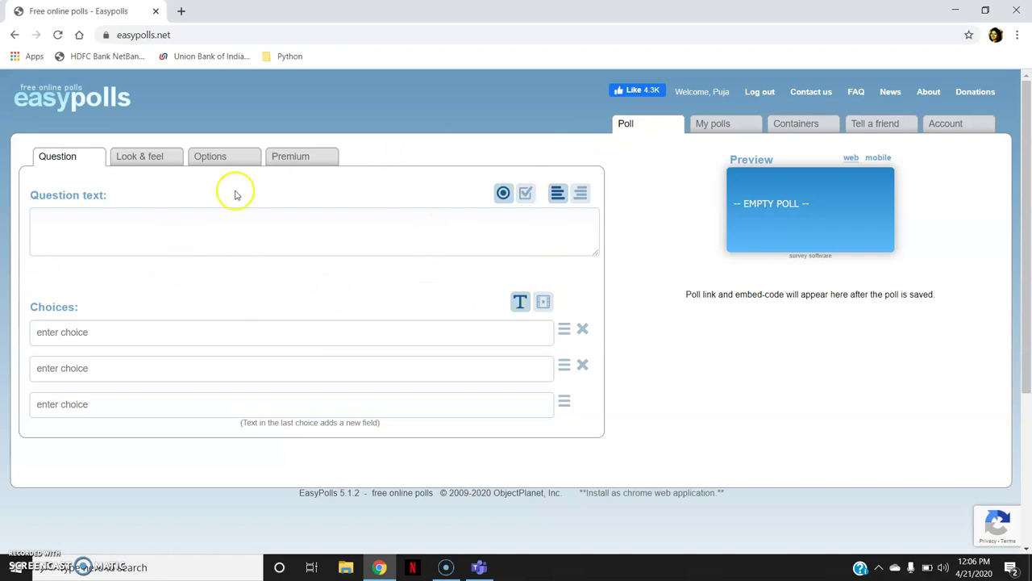
Step: Enter the poll question "will the lockdown extend after 3 may?"
click(88, 238)
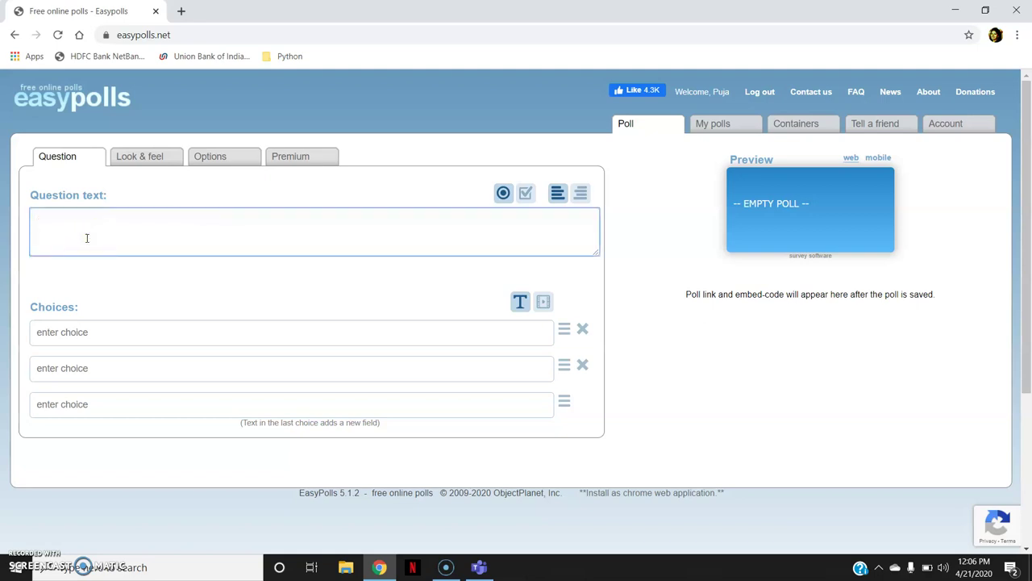
text(wi)
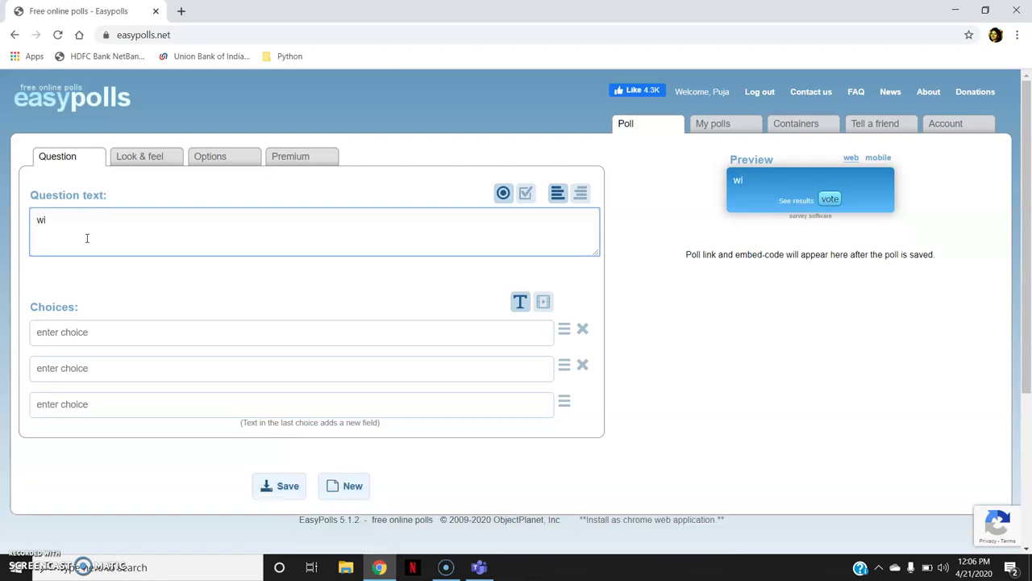
key(BackSpace)
key(BackSpace)
text(wn extend after 3)
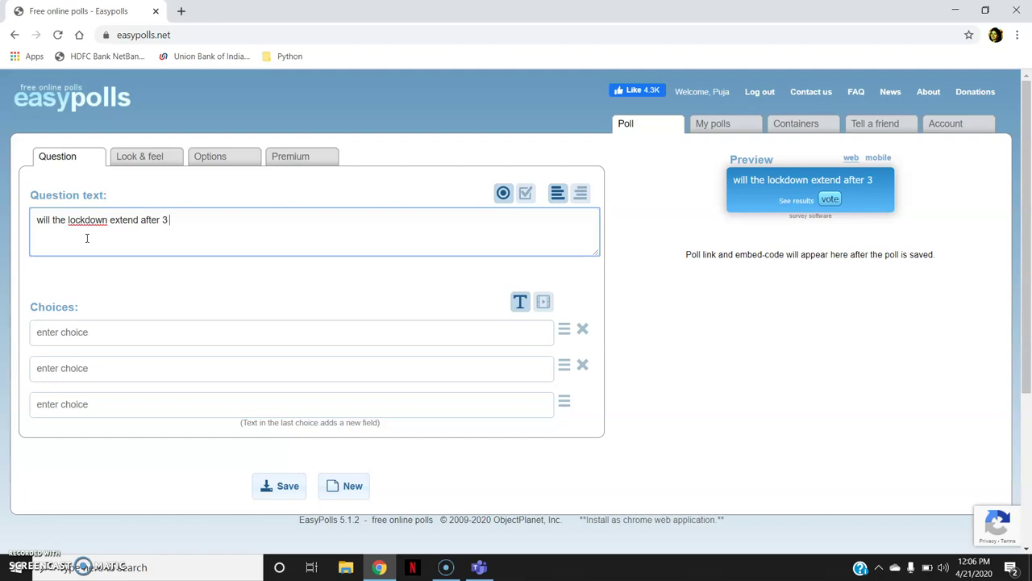
text(may)
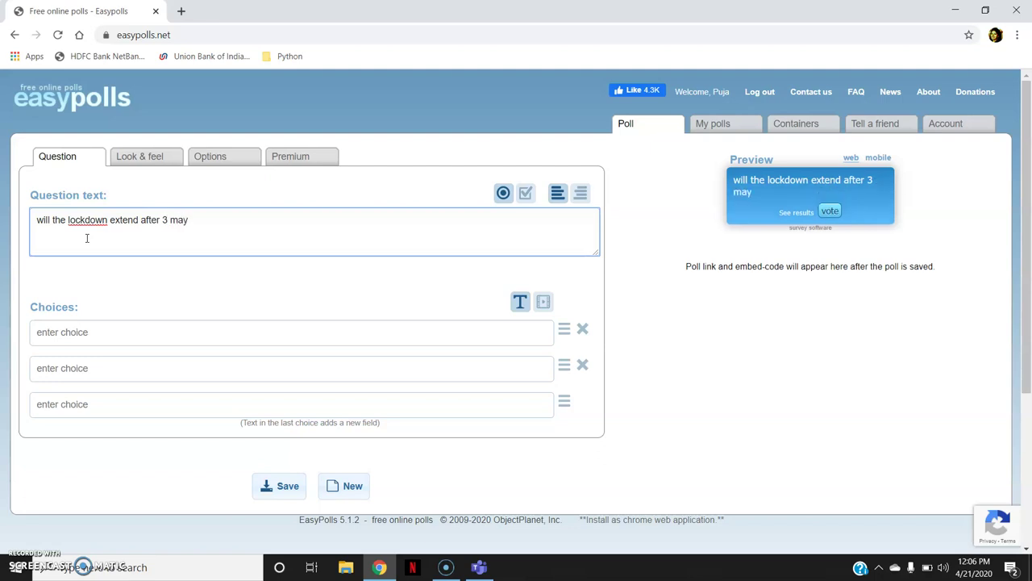
click(170, 243)
Step: Switch the poll preview to mobile and enter the four choices Yes, May be, No and Definitely
click(878, 158)
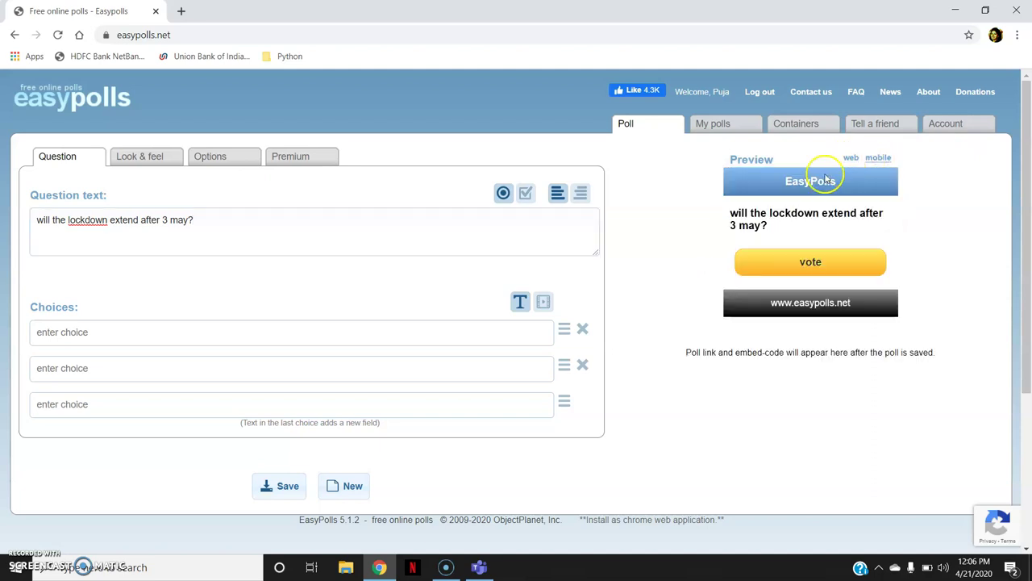
click(145, 333)
text(Yes)
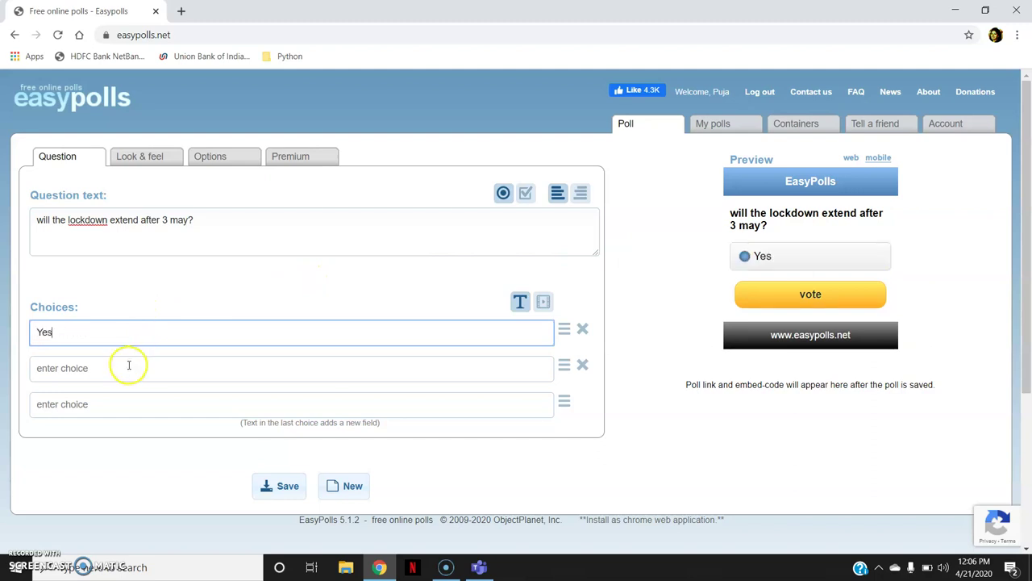
click(129, 367)
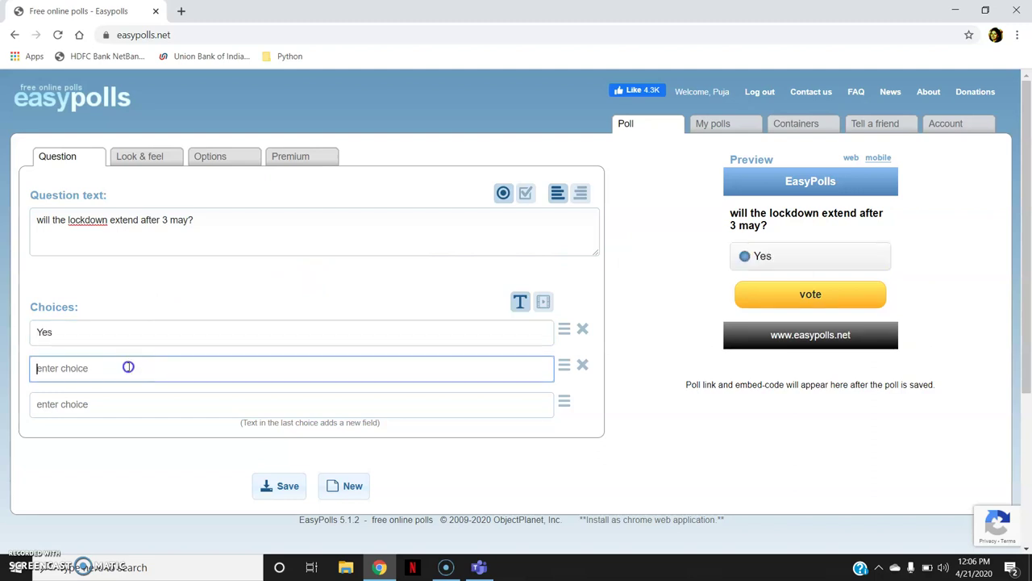
text(May be)
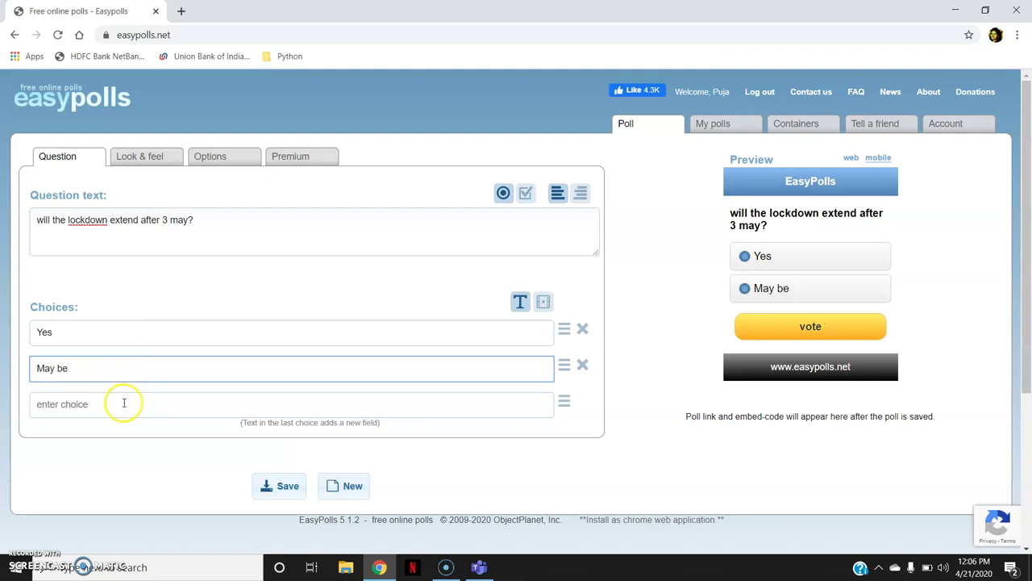
click(123, 404)
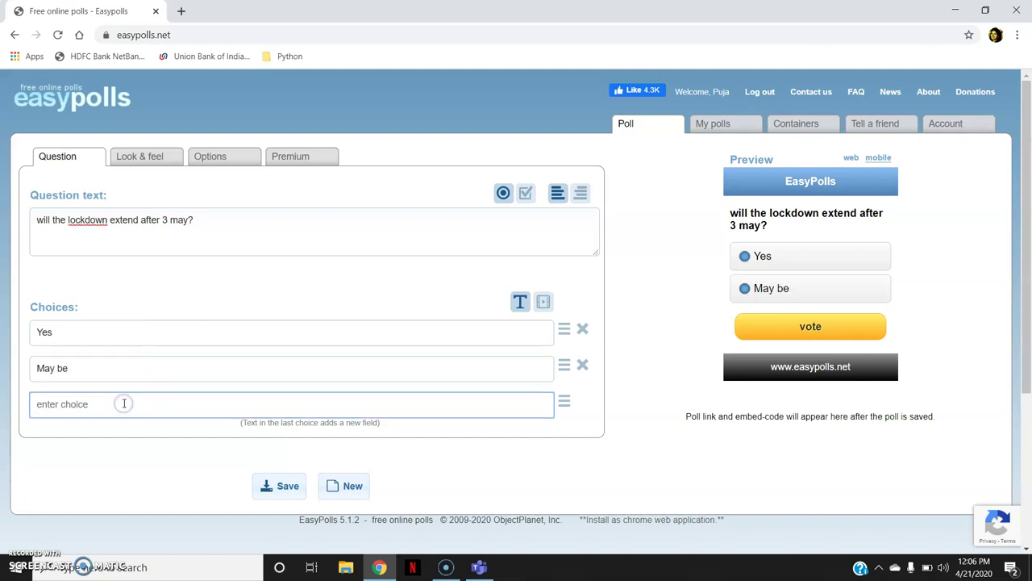
text(No)
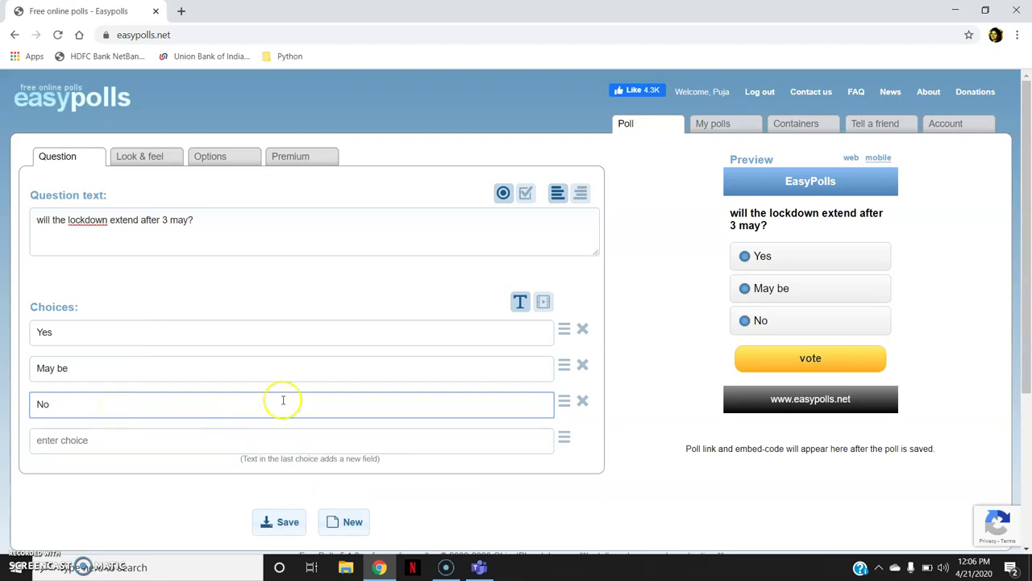
click(187, 442)
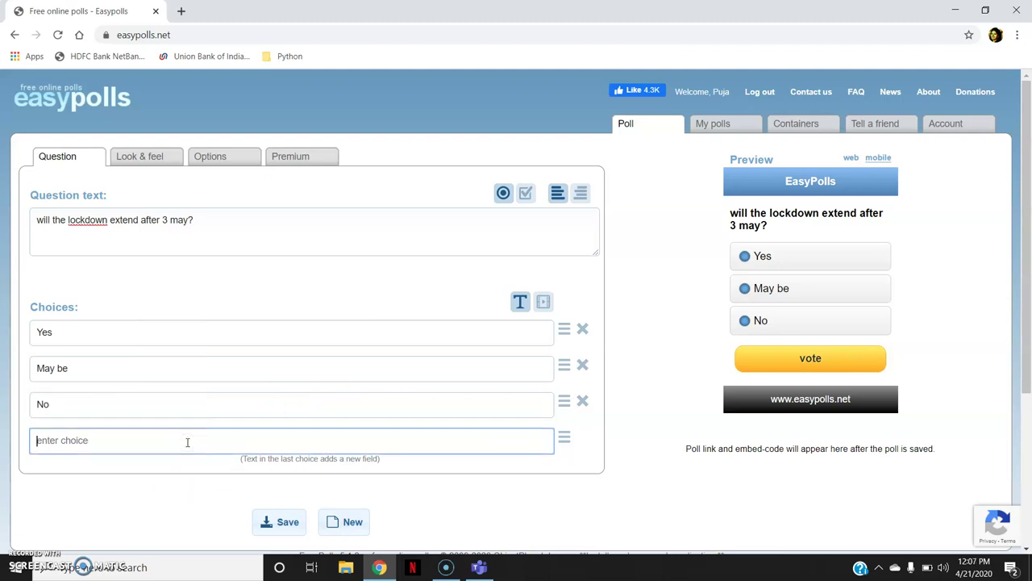
text(Definitely)
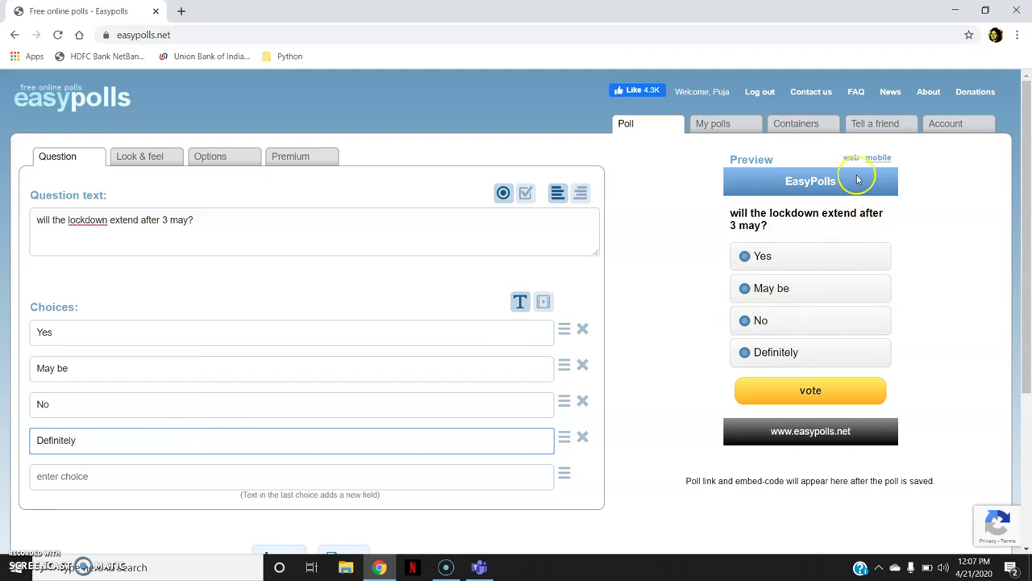
Step: Switch the poll preview to the web version and look over the poll with its choices
click(852, 159)
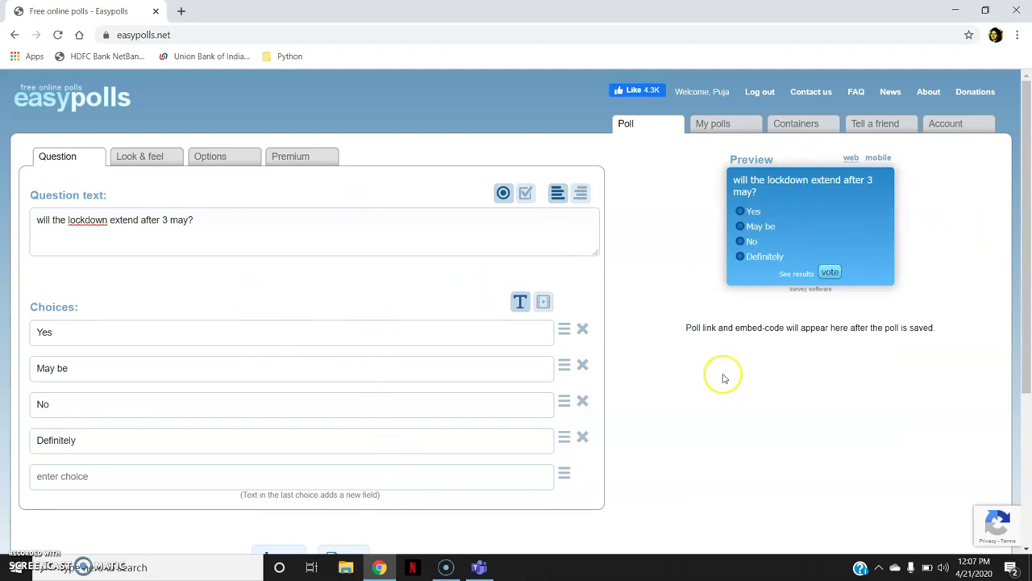
scroll(1024, 250, down, 1)
scroll(1024, 250, up, 1)
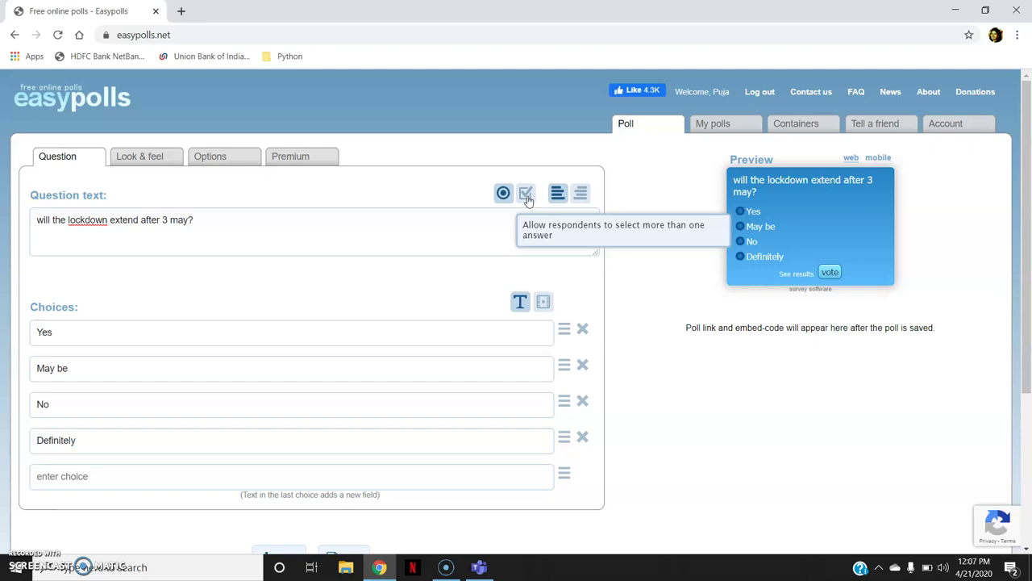
Step: Try right alignment for the poll content and restore left alignment
click(583, 194)
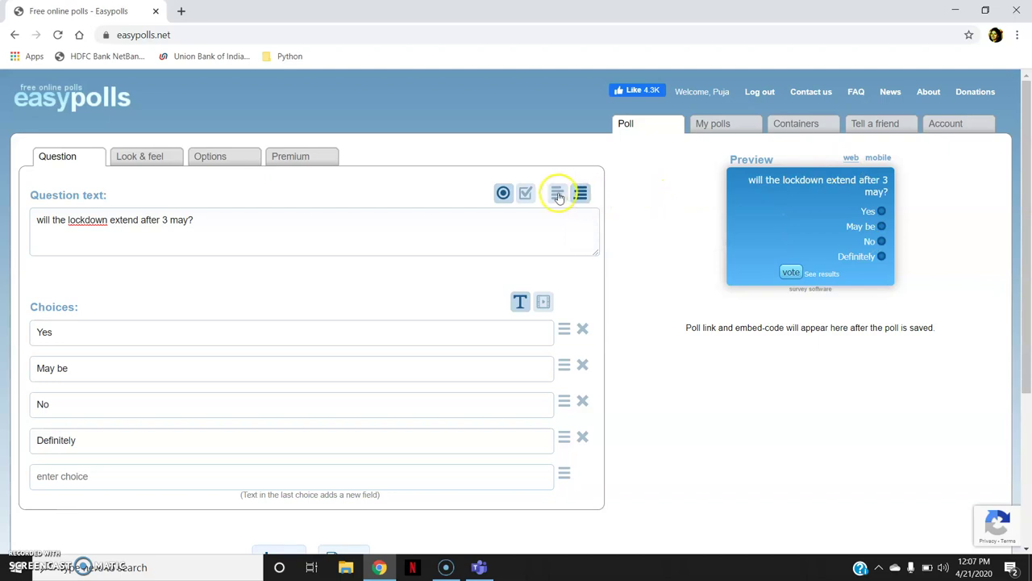
click(558, 196)
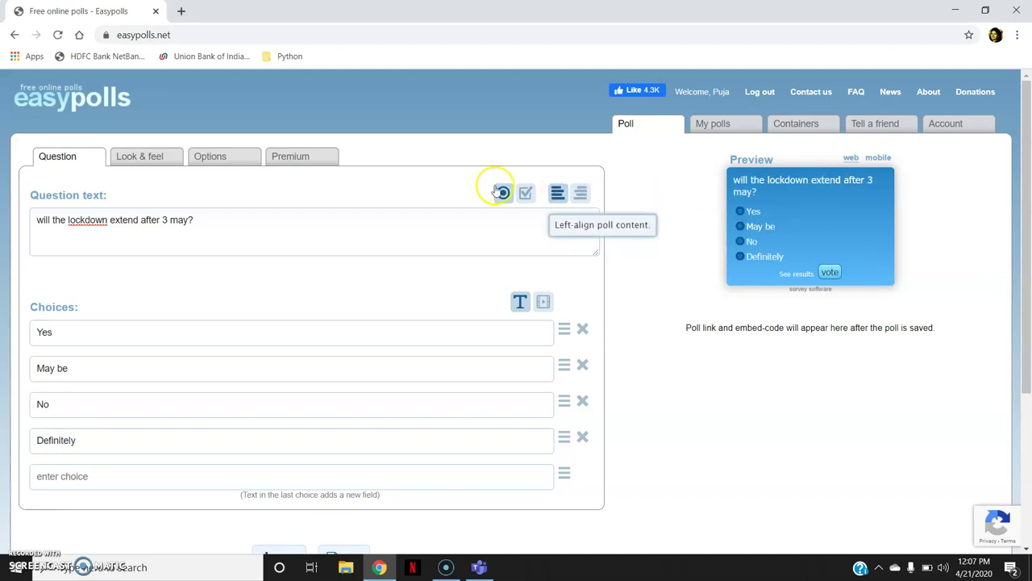
Step: Look through the preset styles under Look & feel and open the options for customizing the poll design
click(169, 162)
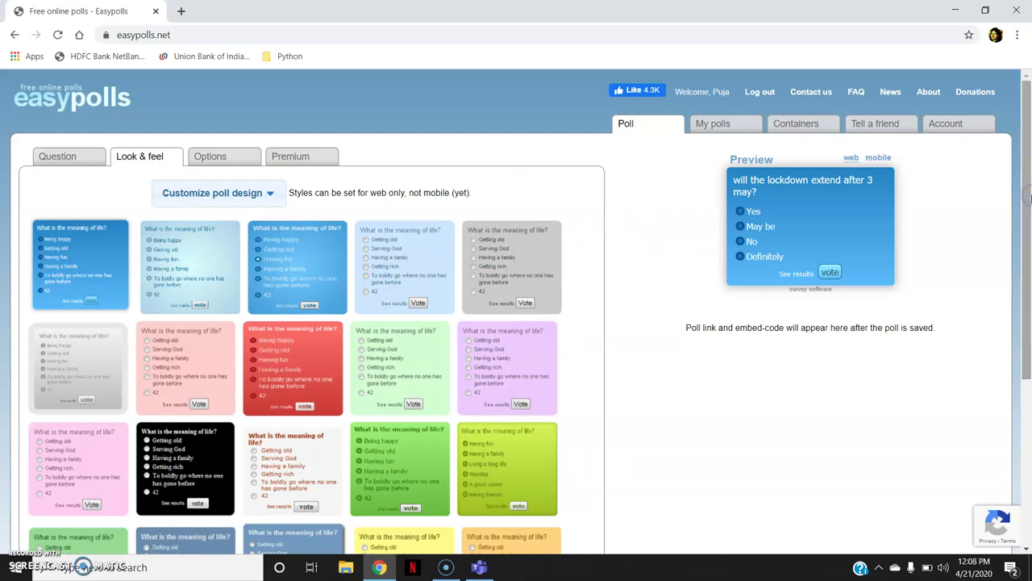
scroll(1029, 198, up, 2)
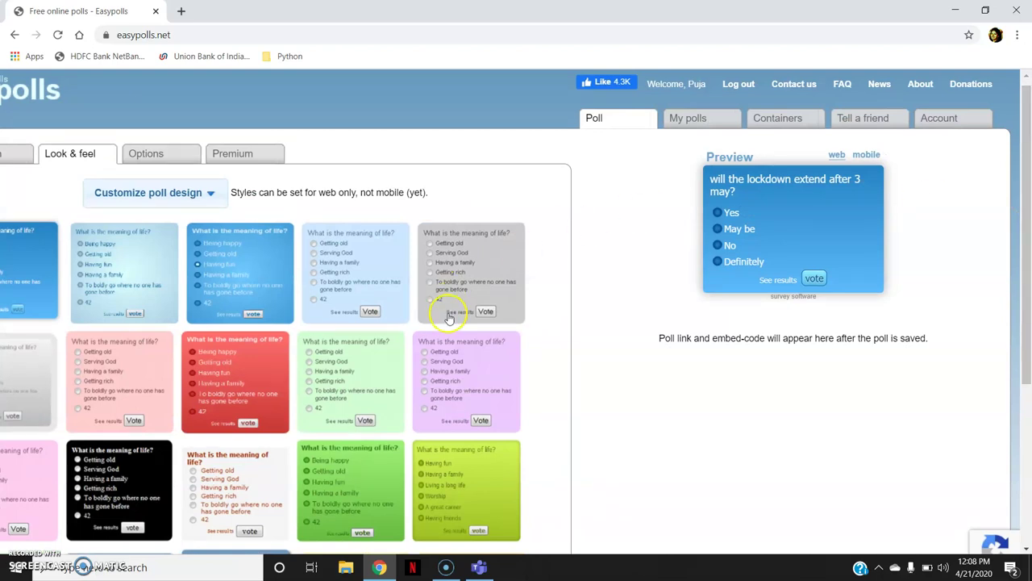
drag(1024, 253, 1021, 274)
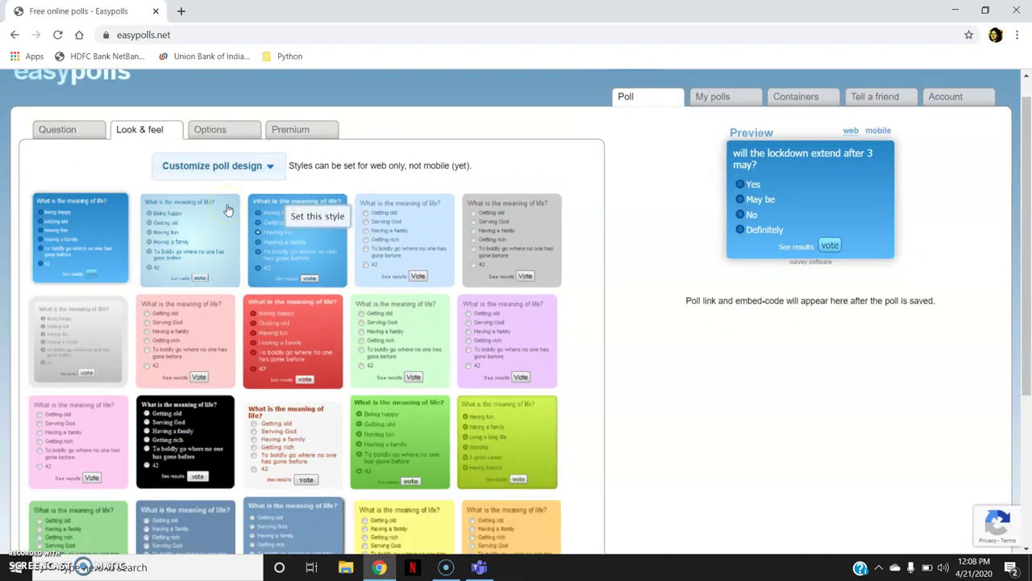
scroll(229, 211, down, 2)
double_click(165, 161)
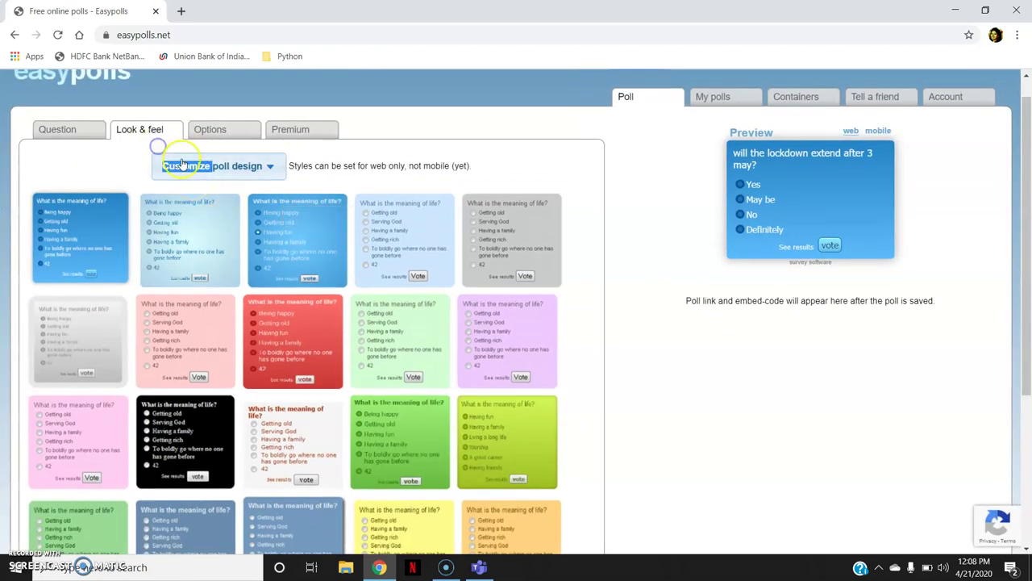
click(248, 169)
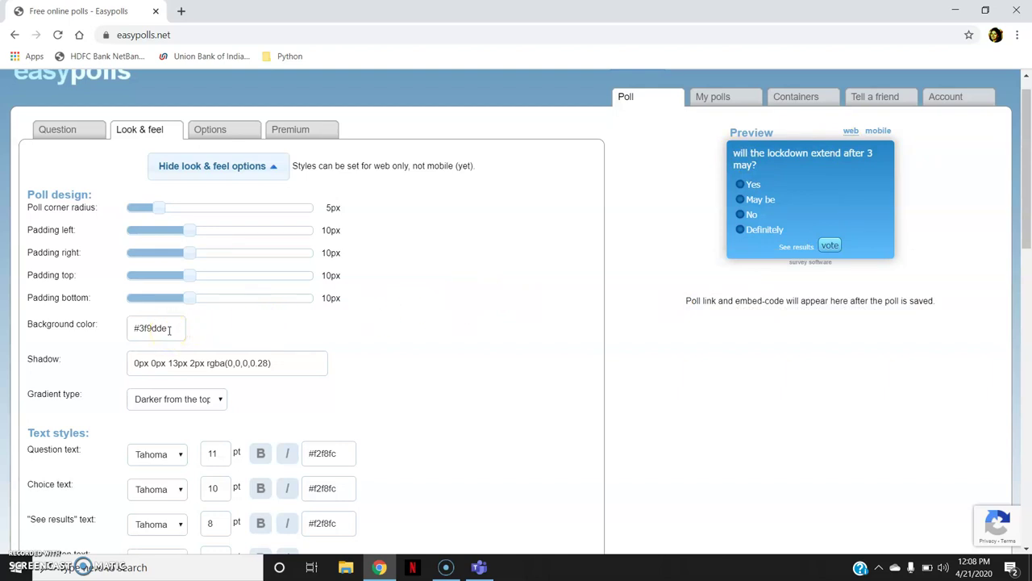
Step: Set the poll background's gradient type to Lighter from the top
click(192, 401)
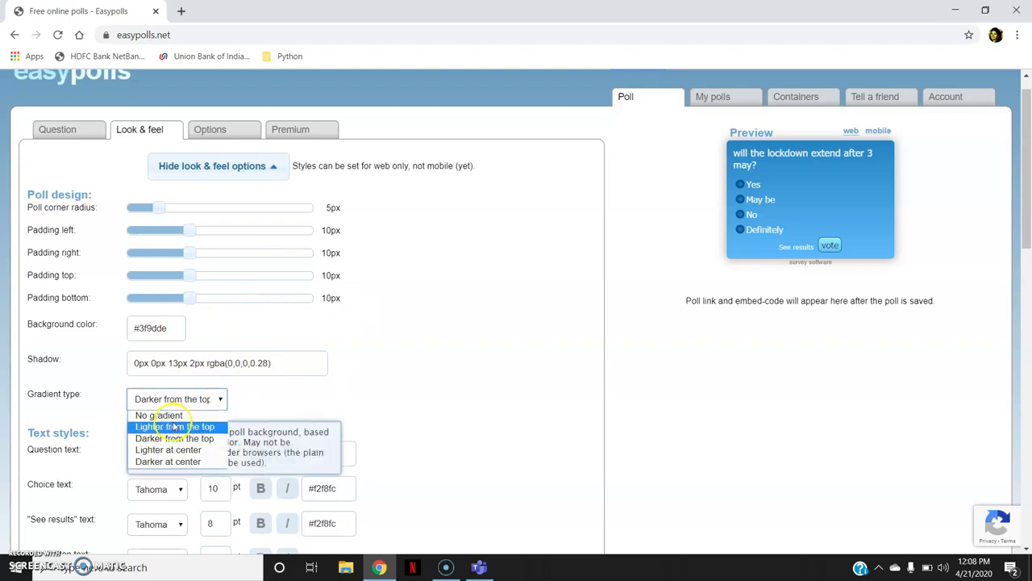
click(172, 426)
click(218, 398)
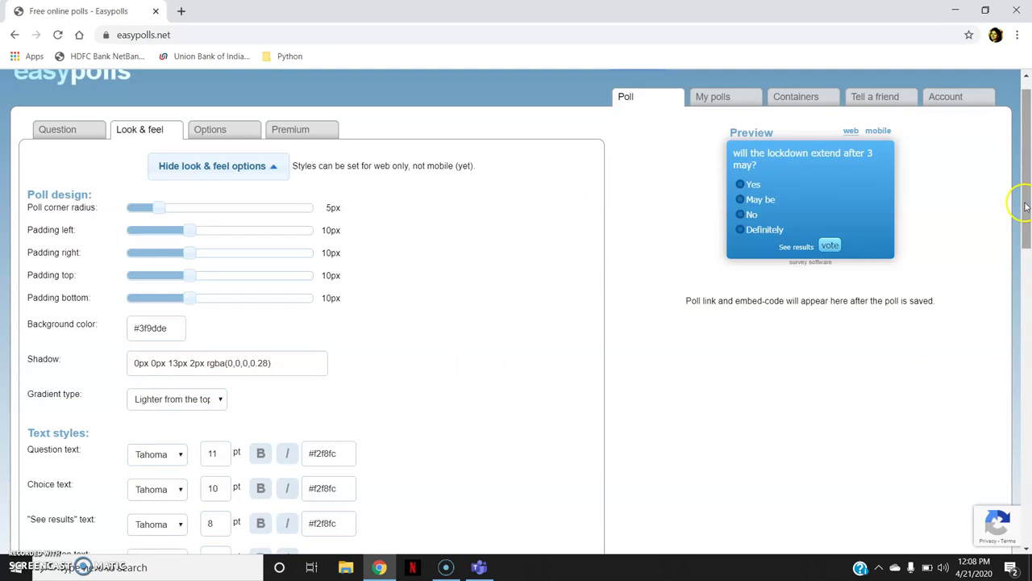
Step: Change the question text's font to Arial and check it in the poll preview
drag(1028, 206, 1029, 259)
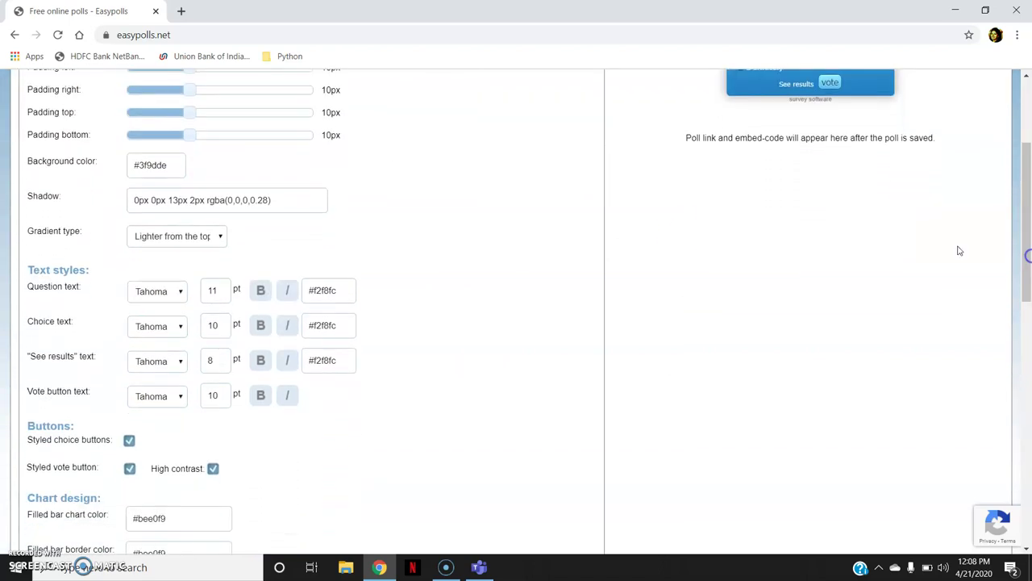
click(161, 293)
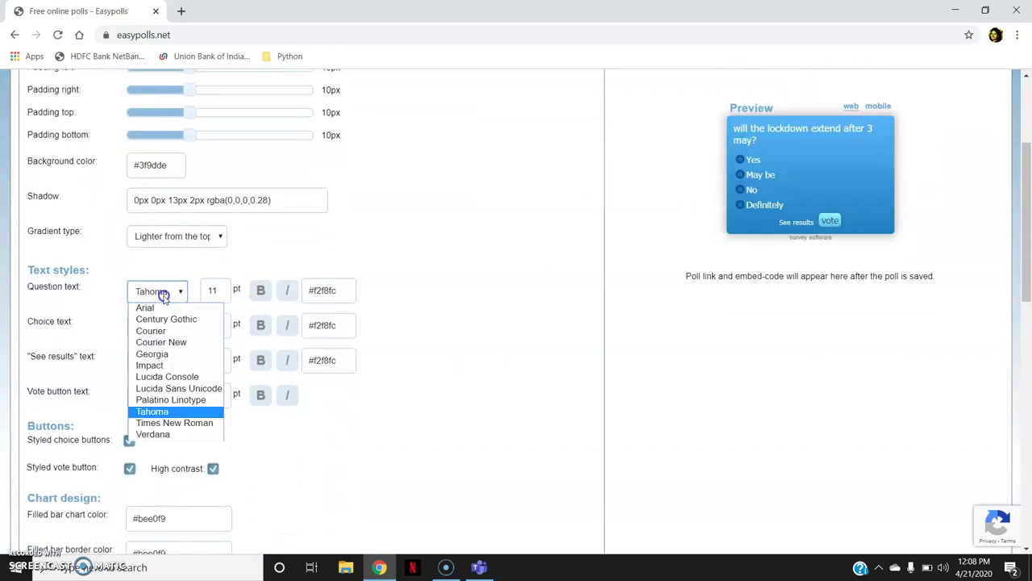
click(149, 308)
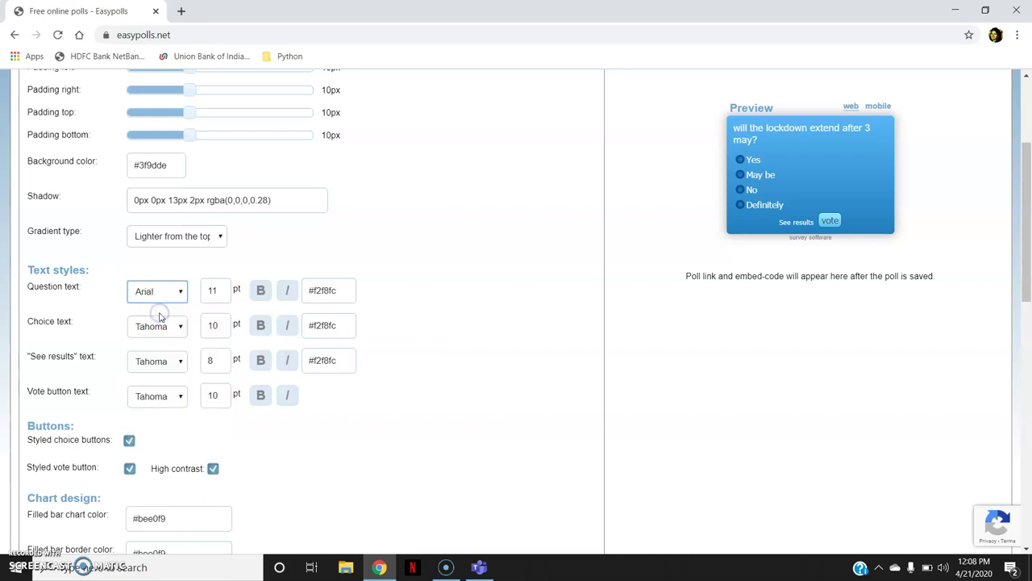
click(863, 142)
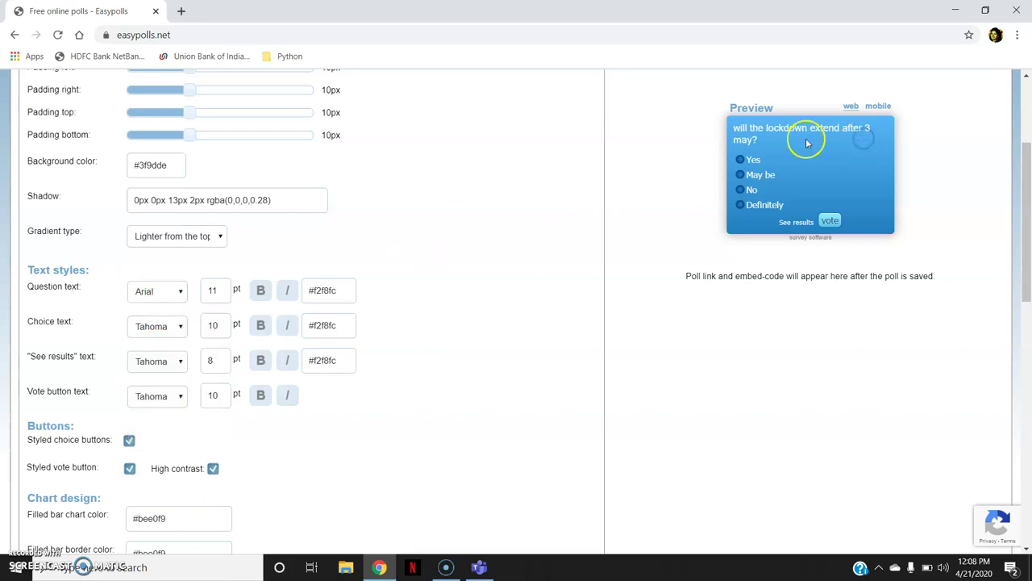
Step: Change the choice text's font to Arial and look over the button and chart design settings
click(159, 327)
click(156, 339)
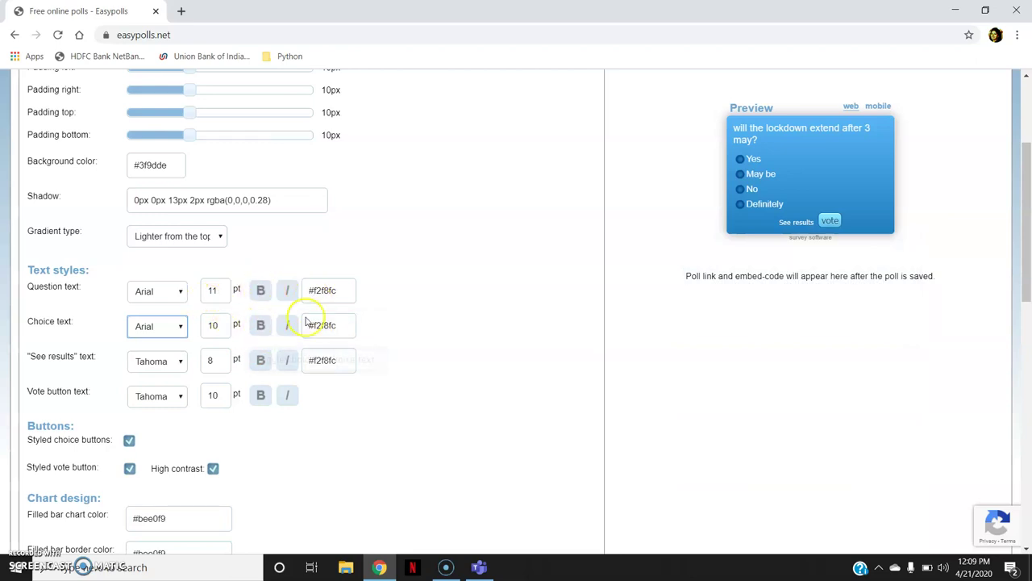
scroll(1027, 266, down, 1)
drag(1028, 268, 1028, 329)
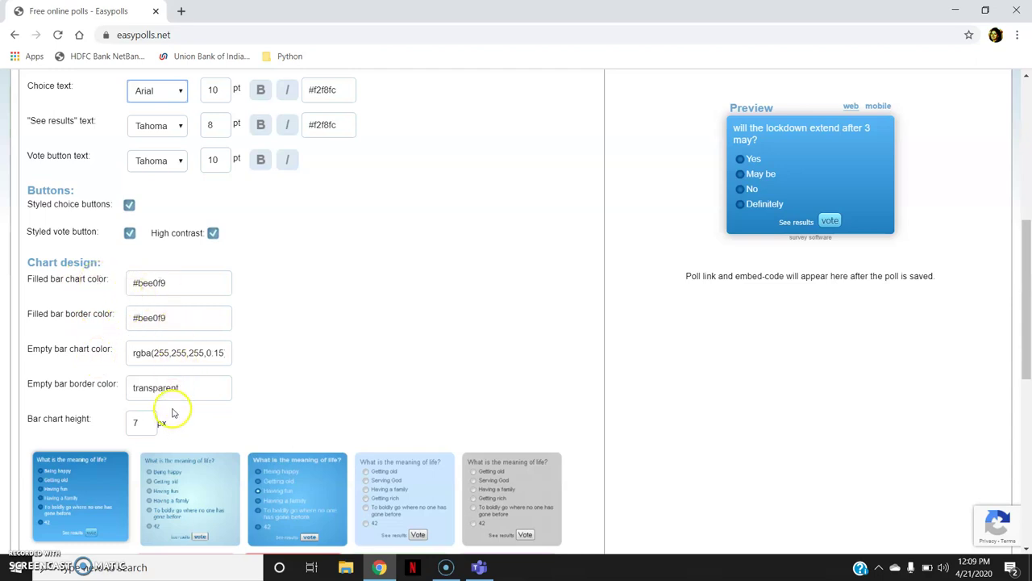
Step: Hide the look and feel options and apply the pink preset style to the poll
drag(1025, 355, 1029, 196)
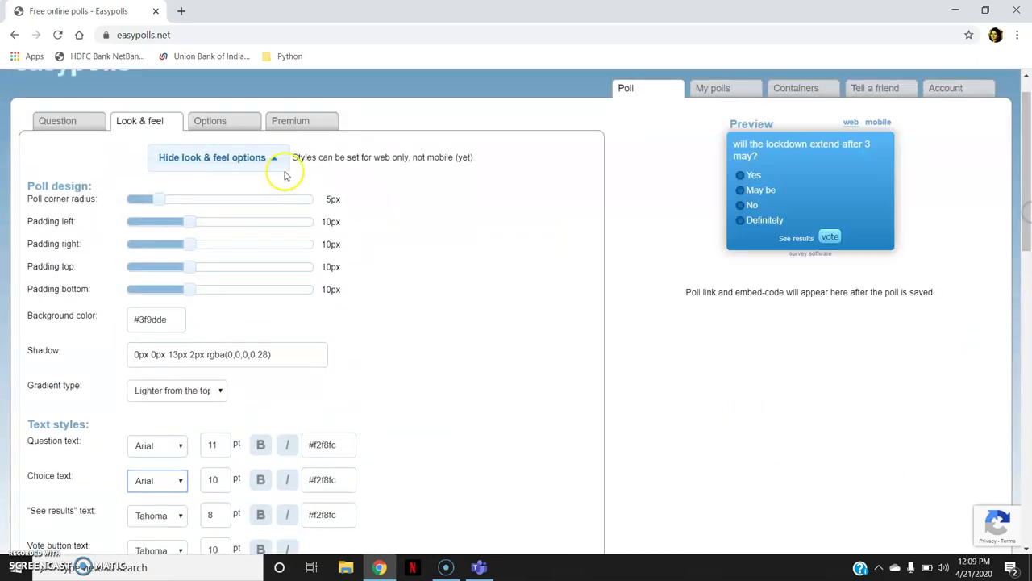
click(187, 159)
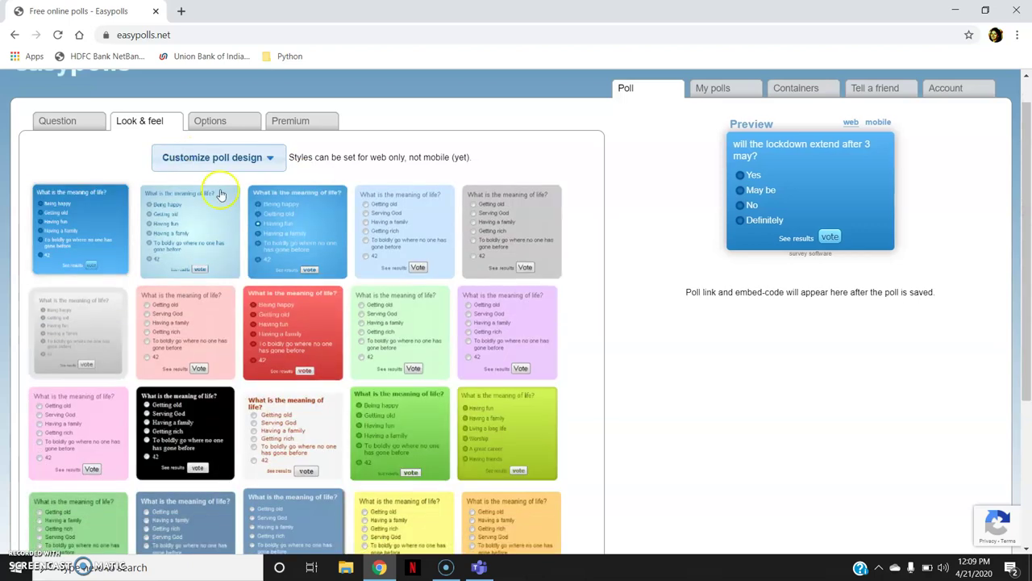
click(799, 196)
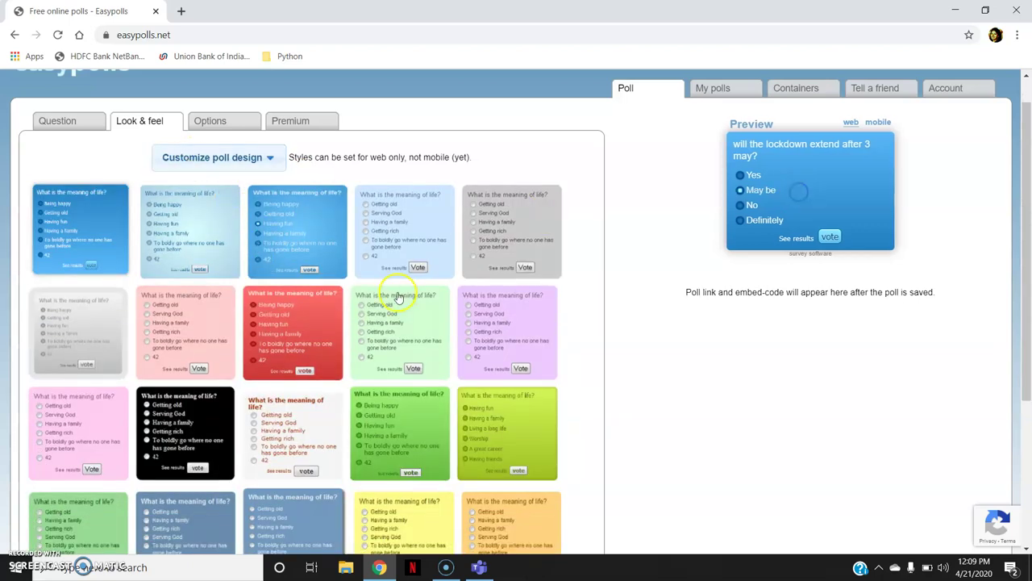
click(114, 411)
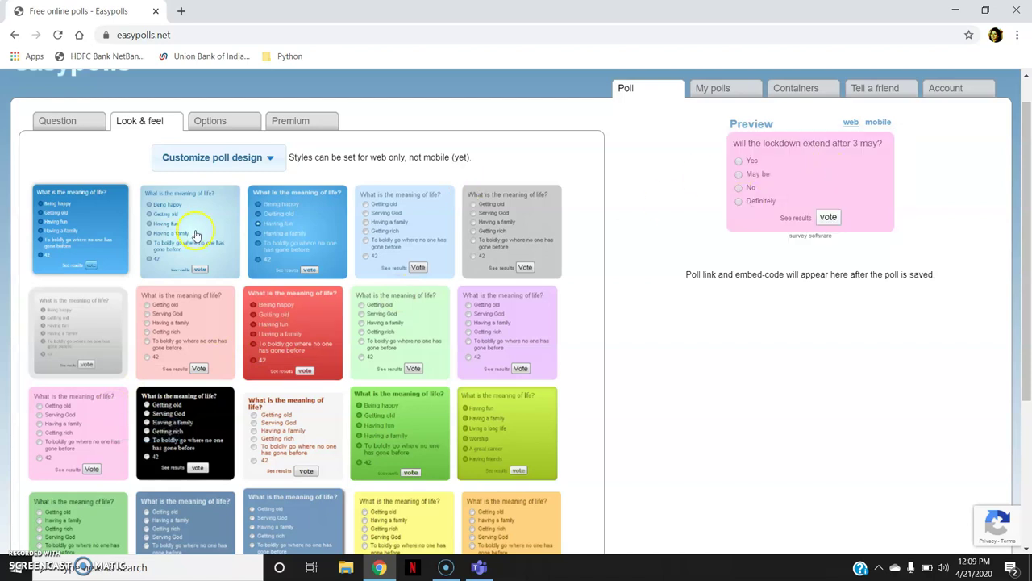
Step: Open the poll options, try allowing multiple selections, and restore single selection
click(251, 129)
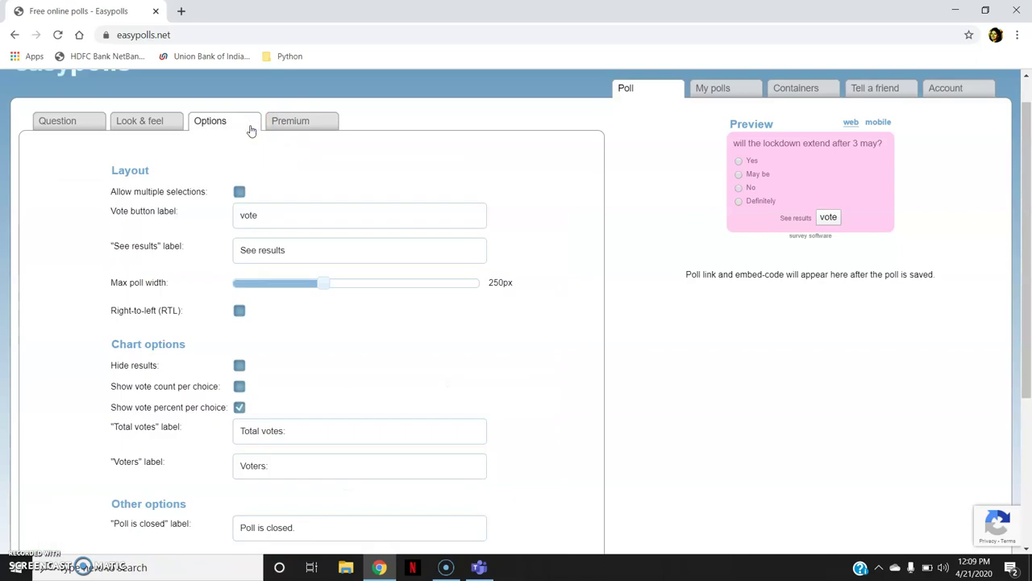
click(240, 193)
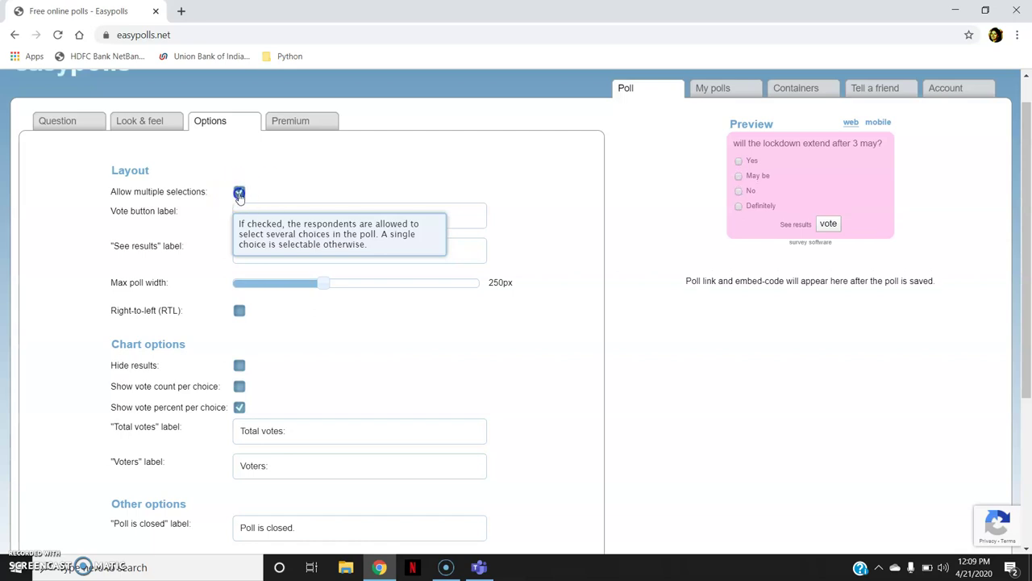
click(239, 194)
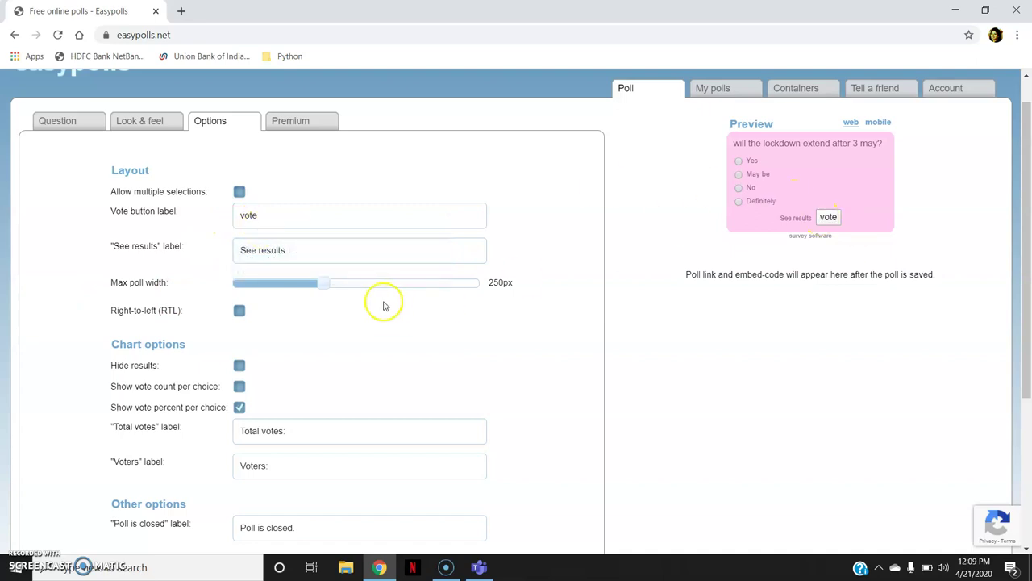
Step: Examine the layout, chart and other poll options, including the results, total votes and closed-poll labels
mouse_move(814, 230)
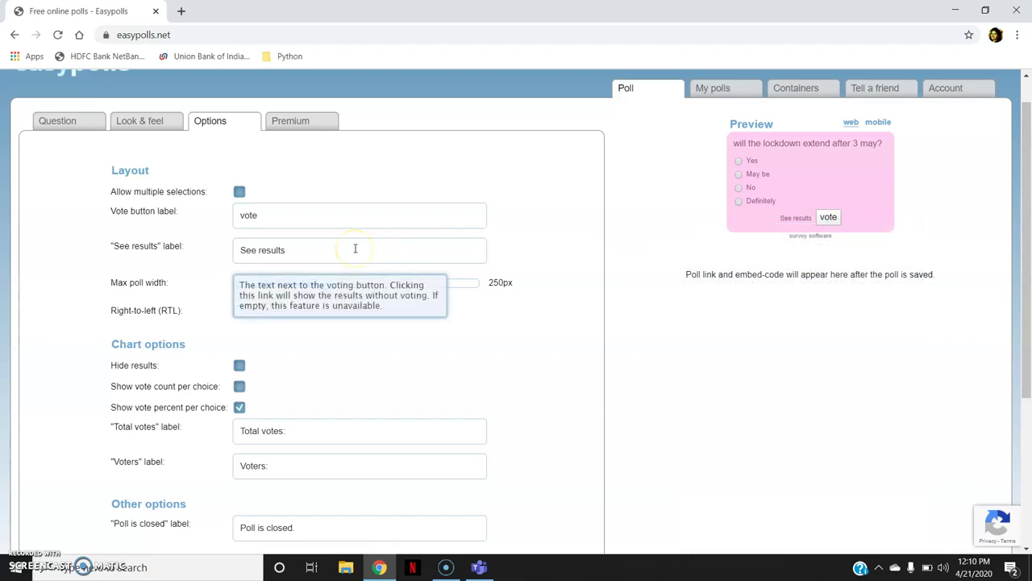
click(323, 251)
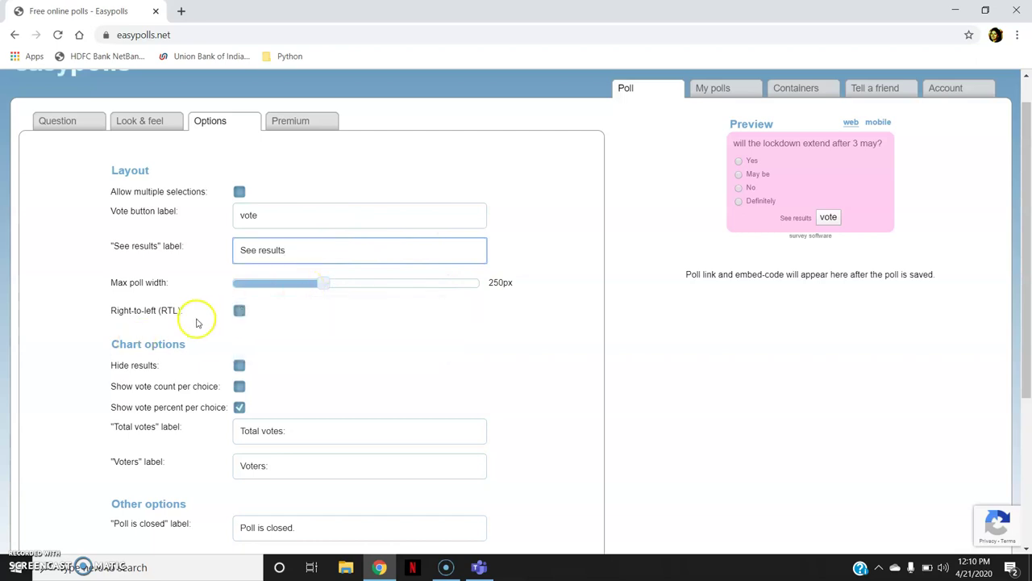
mouse_move(237, 323)
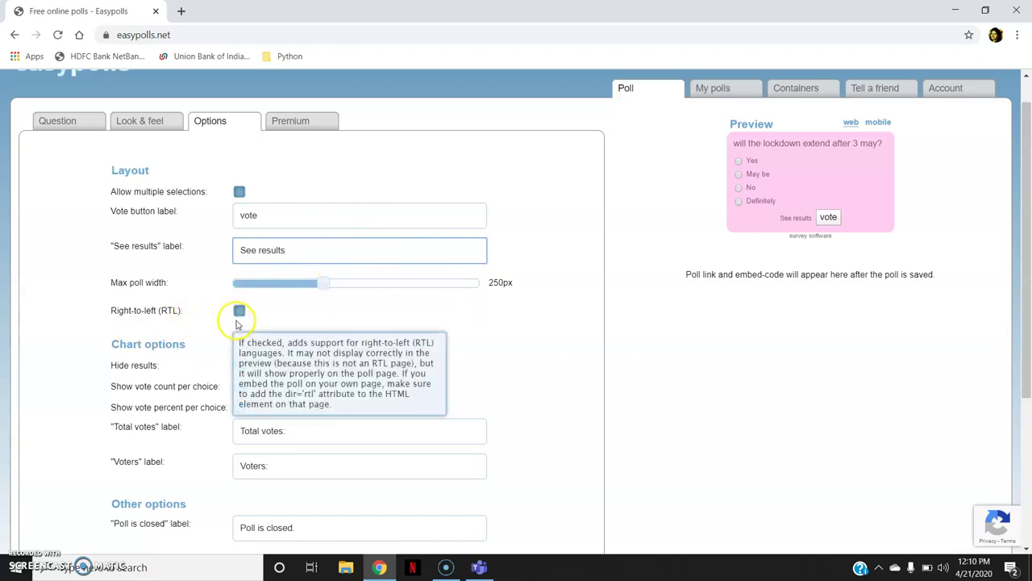
drag(1030, 177, 1029, 251)
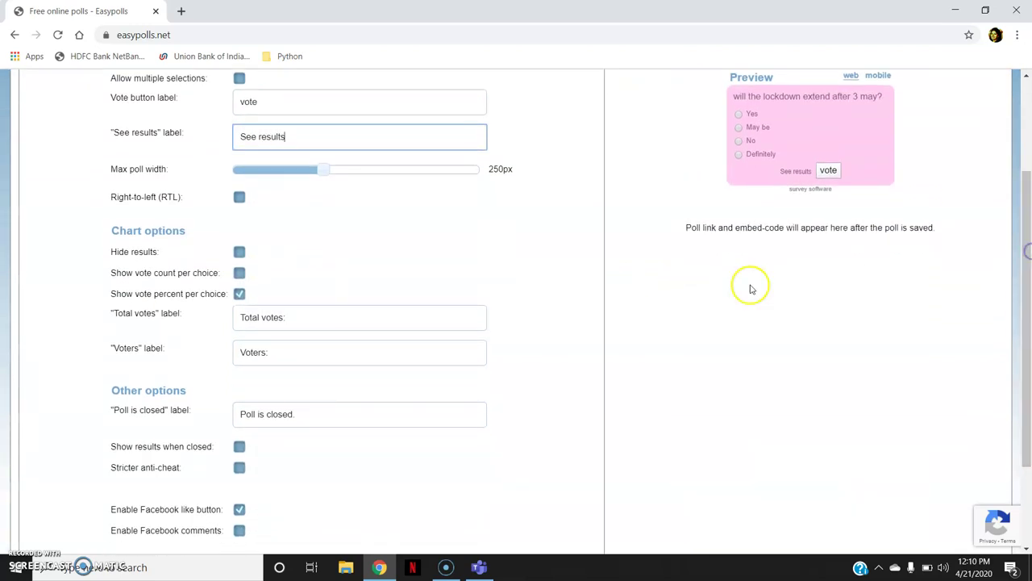
mouse_move(240, 252)
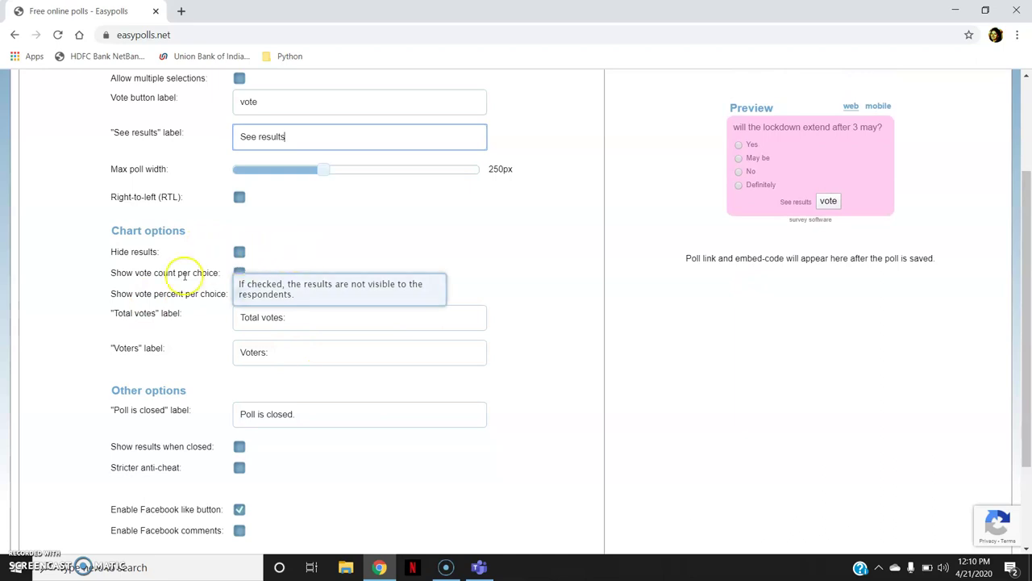
mouse_move(238, 282)
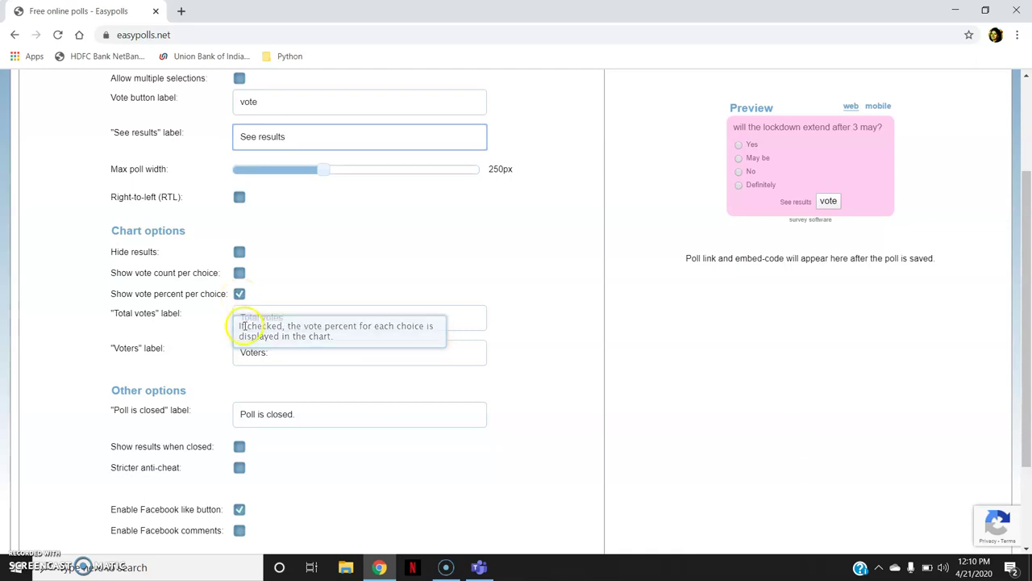
mouse_move(307, 318)
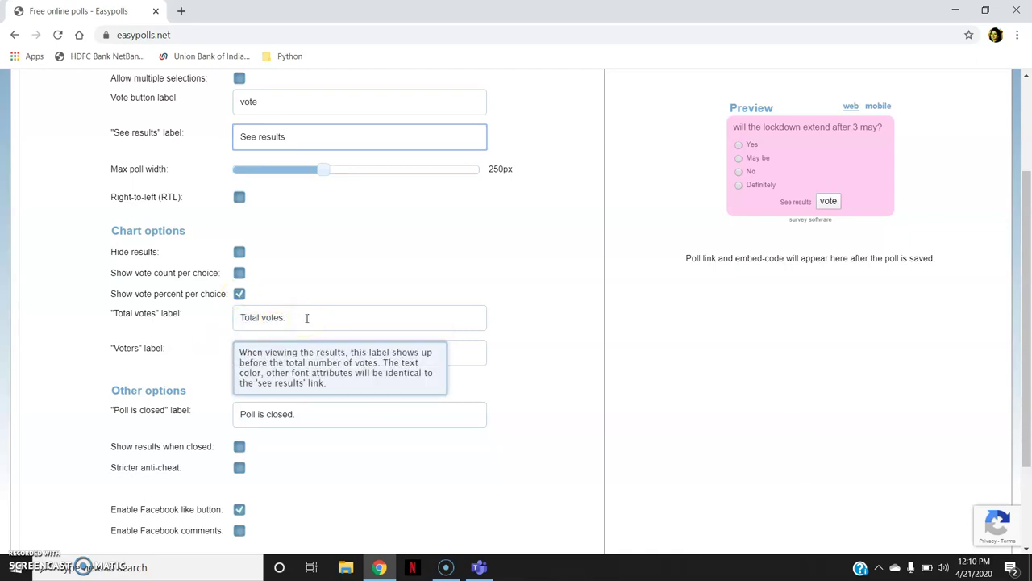
click(307, 318)
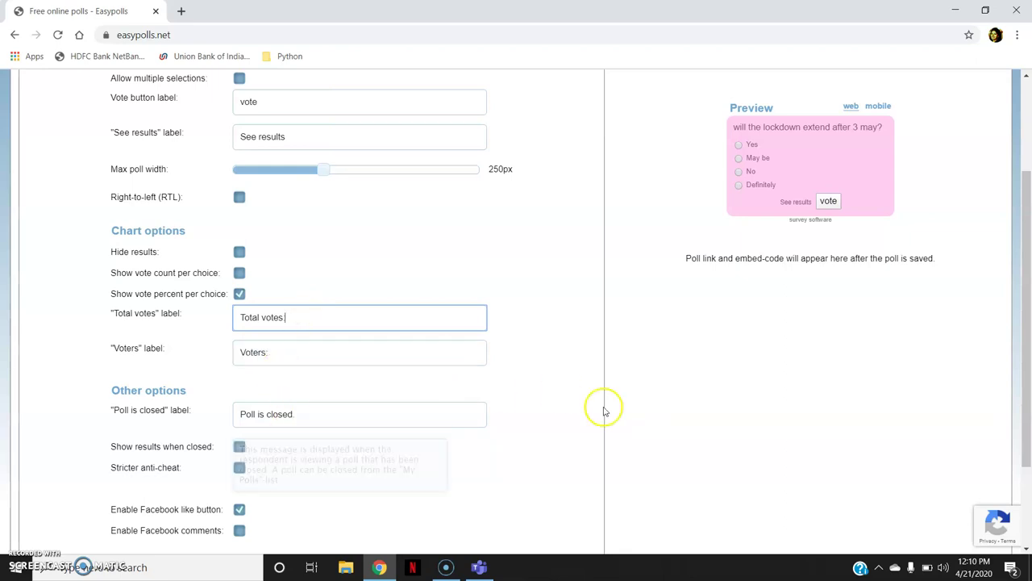
scroll(1024, 298, down, 3)
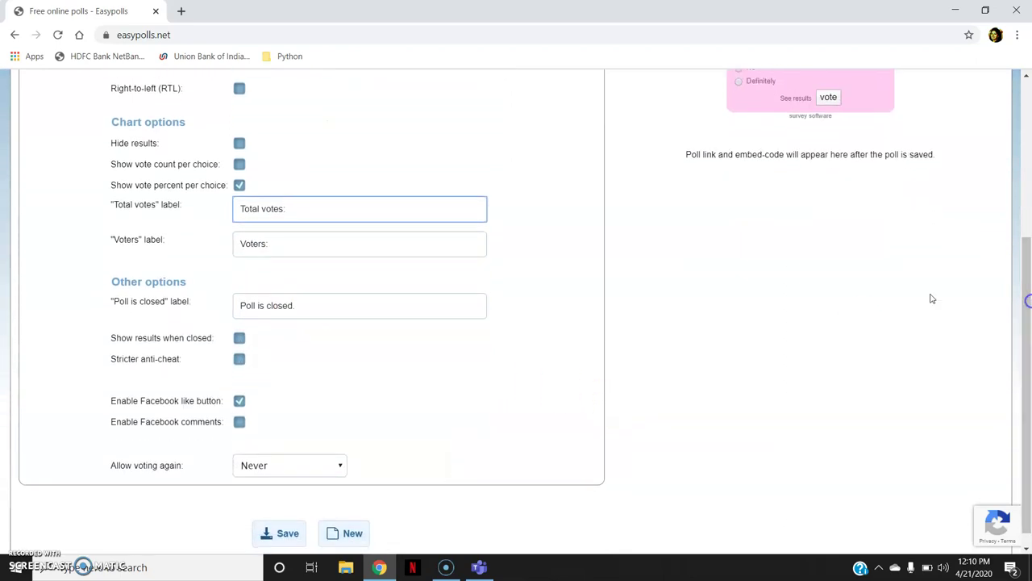
click(305, 308)
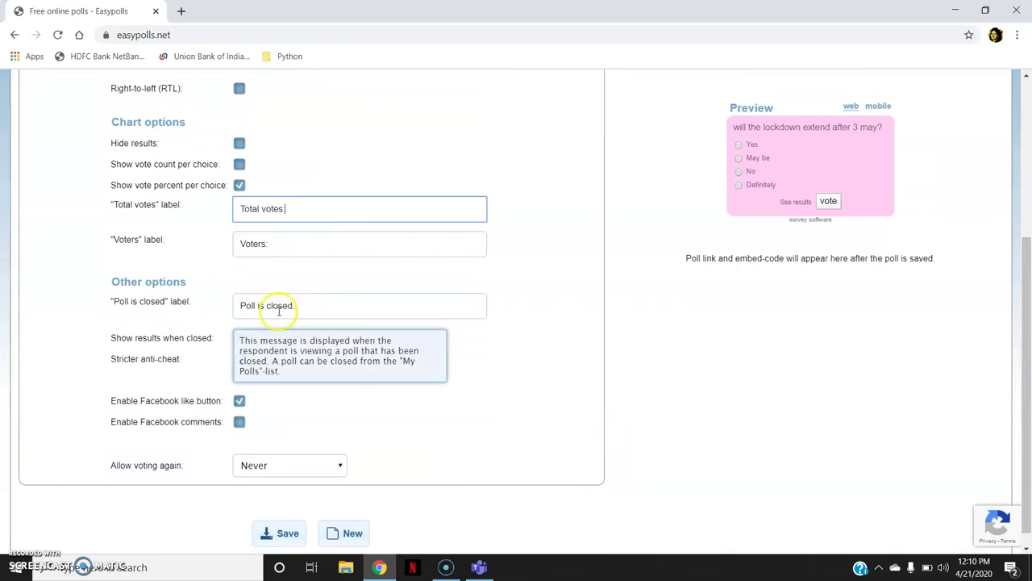
click(315, 301)
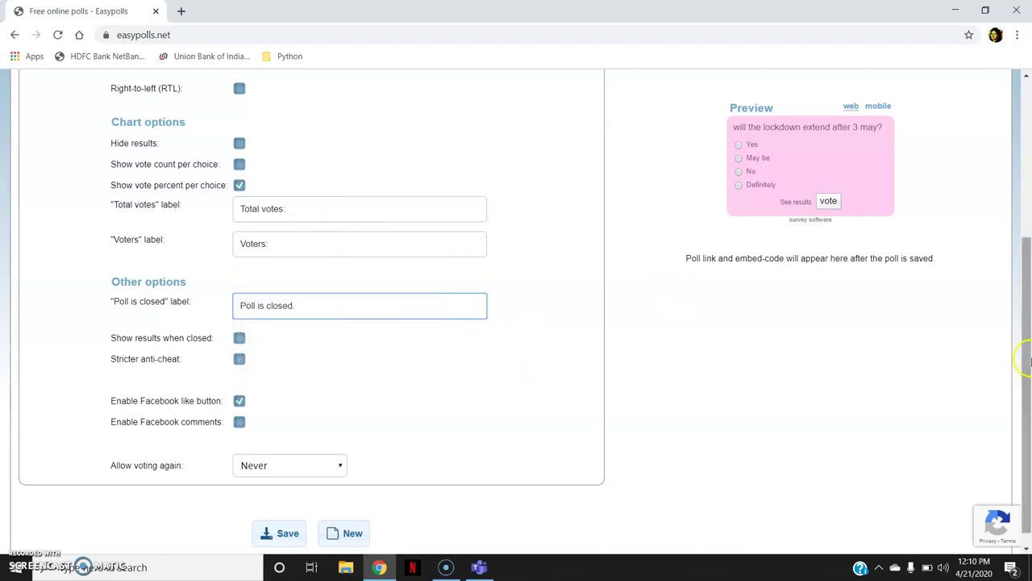
Step: Review the premium features on offer: IP address filtering, location tracking and ad-free poll
drag(1028, 361, 1029, 202)
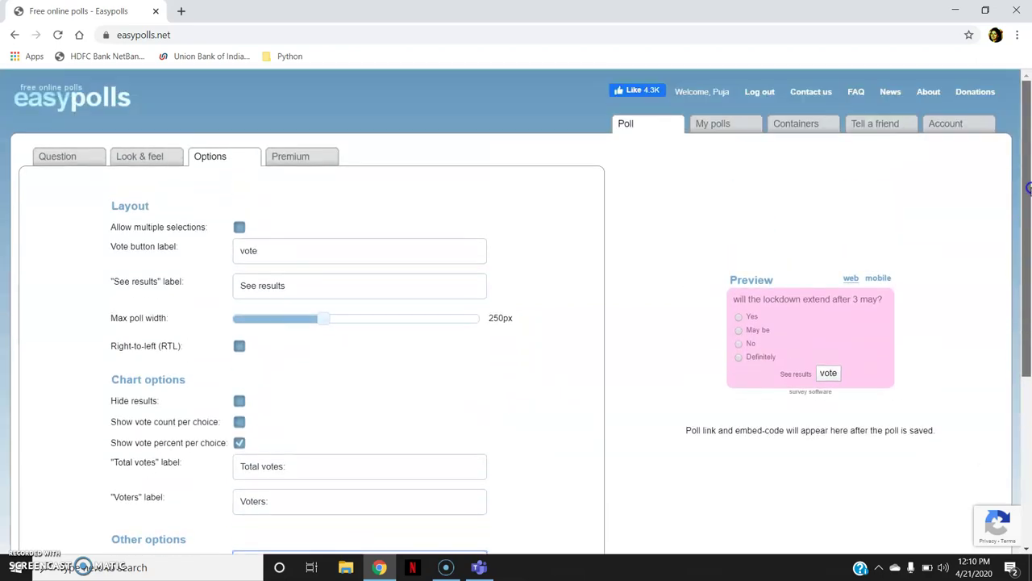
click(326, 167)
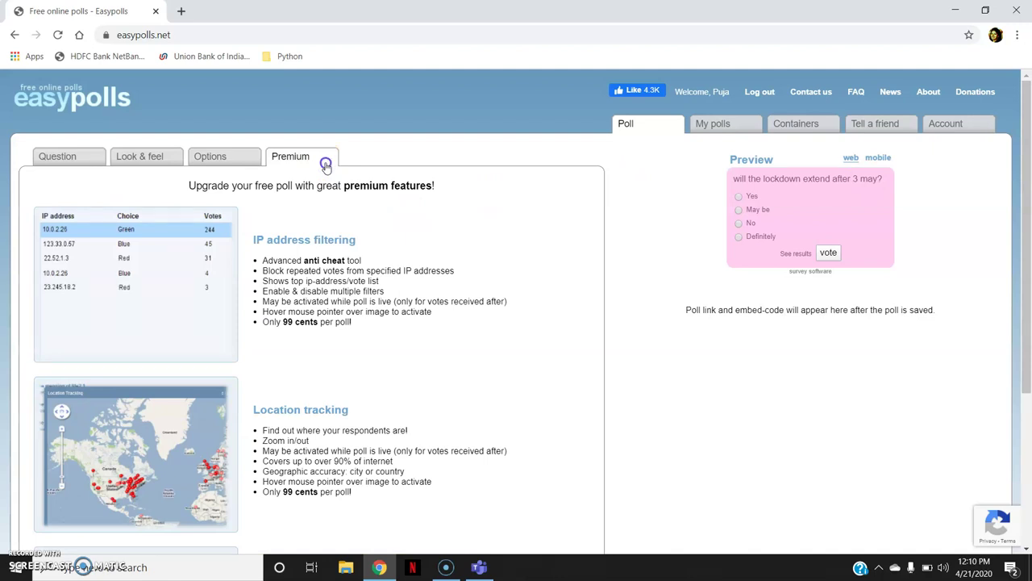
drag(326, 164, 500, 331)
click(500, 335)
mouse_move(1023, 217)
mouse_down()
mouse_move(1028, 300)
mouse_move(1017, 227)
mouse_up()
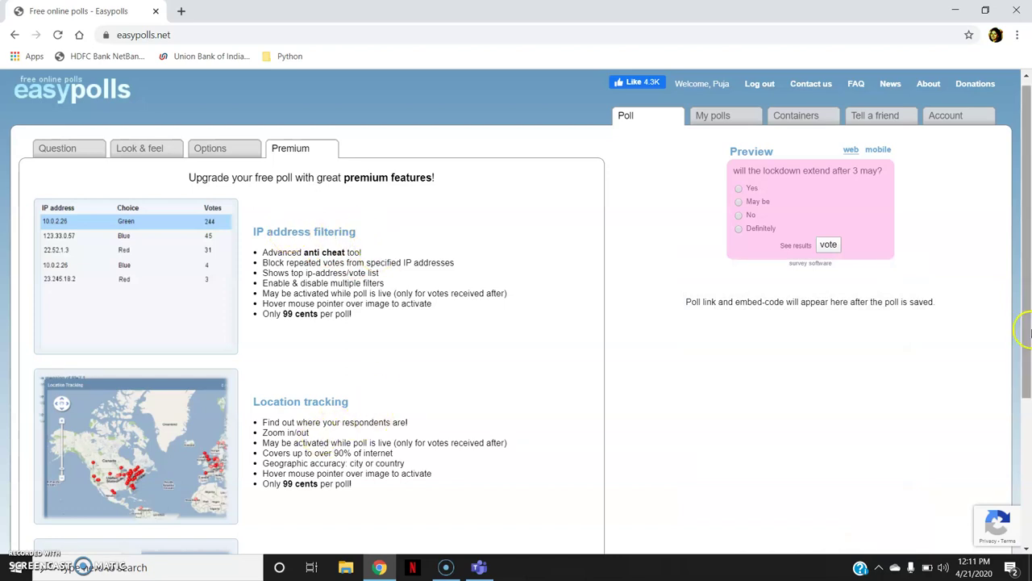
drag(1026, 326, 1029, 419)
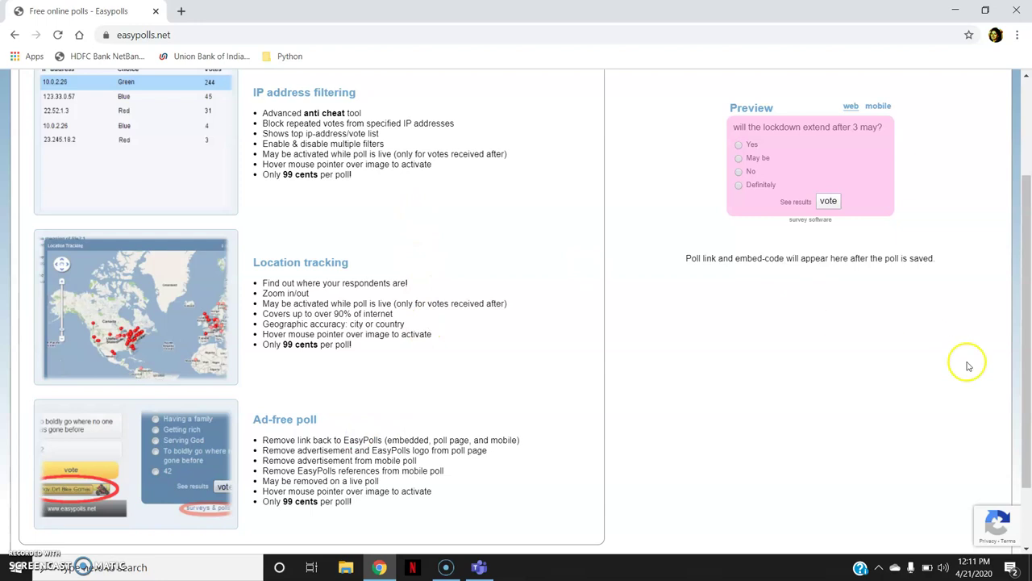
drag(1027, 282, 1028, 169)
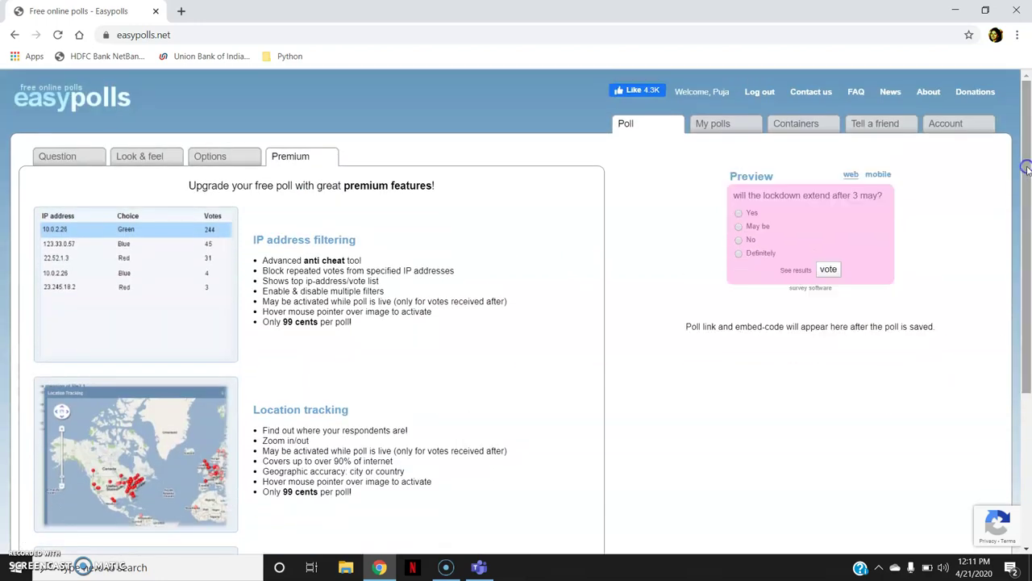
Step: Return to the poll's question and choices and save the poll
click(72, 164)
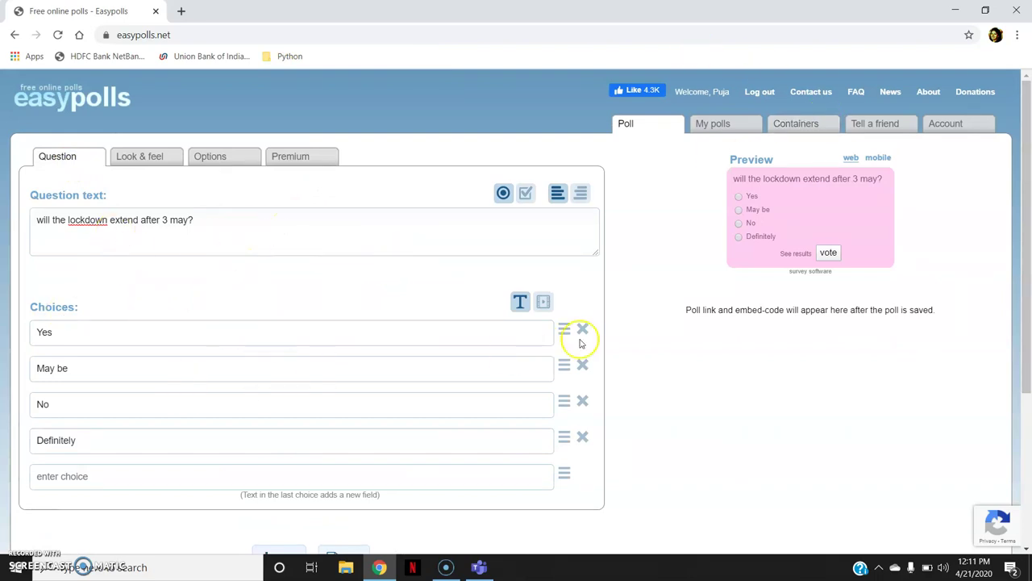
drag(1026, 250, 1026, 348)
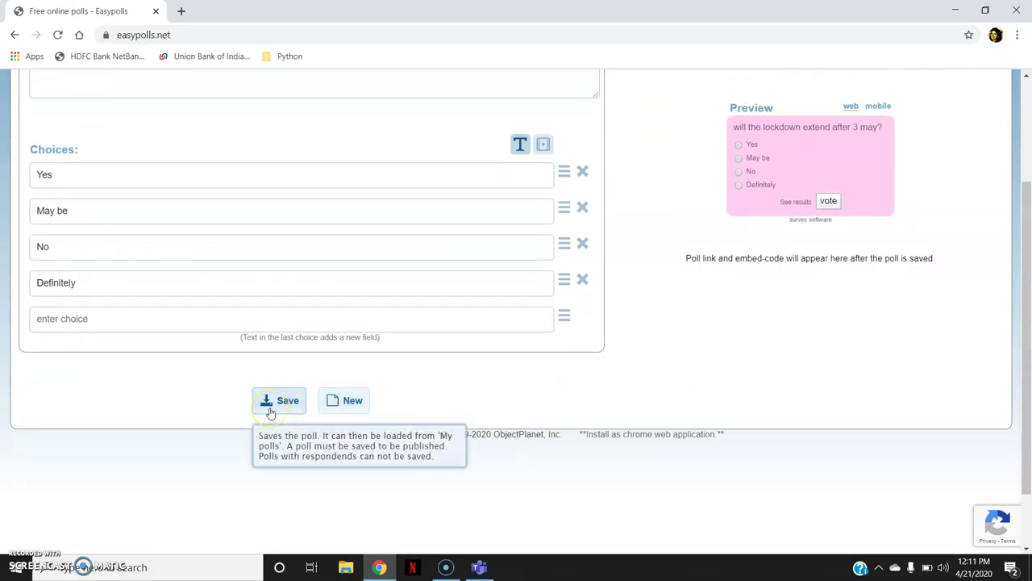
click(274, 401)
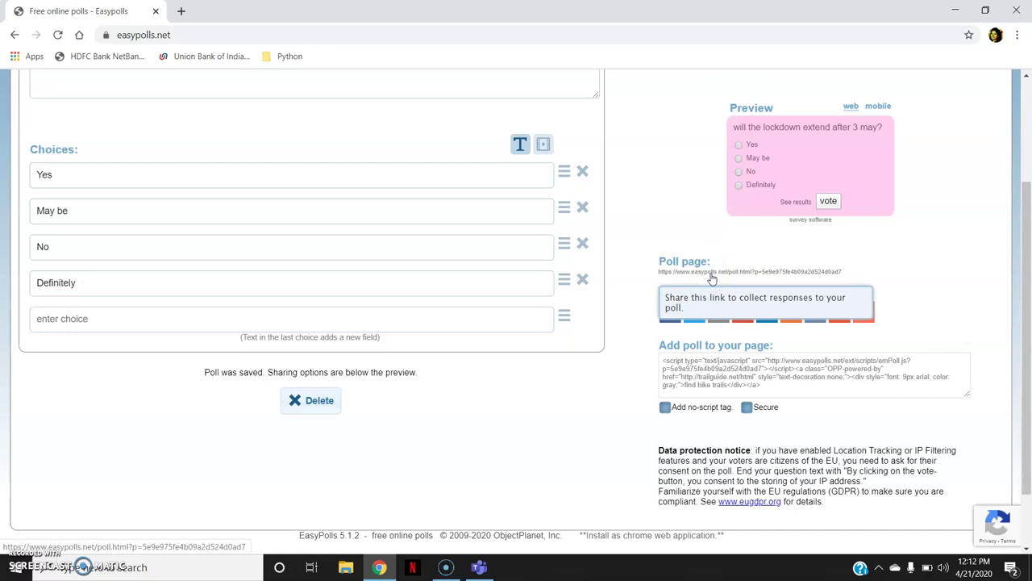
Step: Copy the saved poll's page link and open it in a new browser tab to check the live poll
right_click(712, 276)
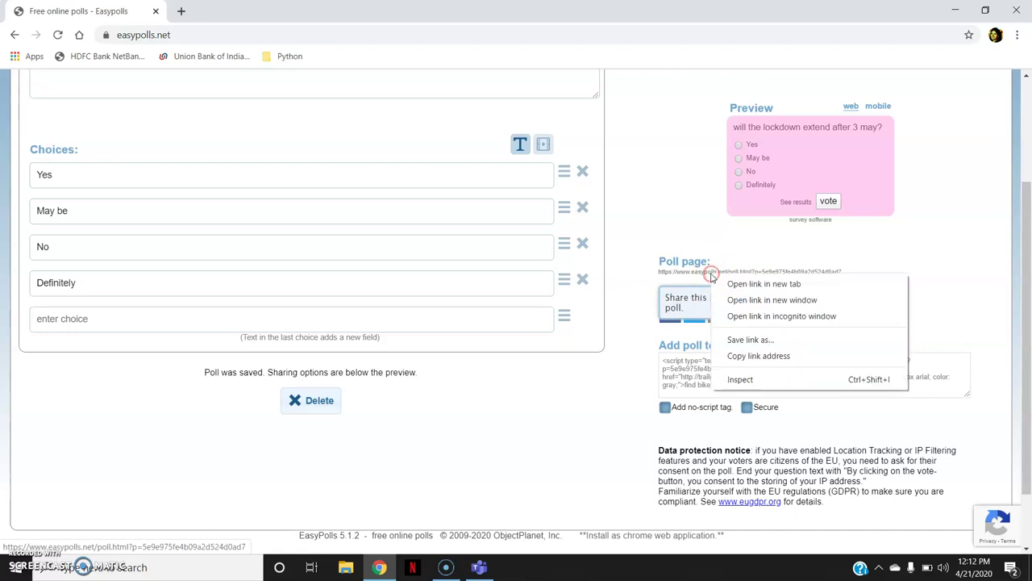
click(788, 358)
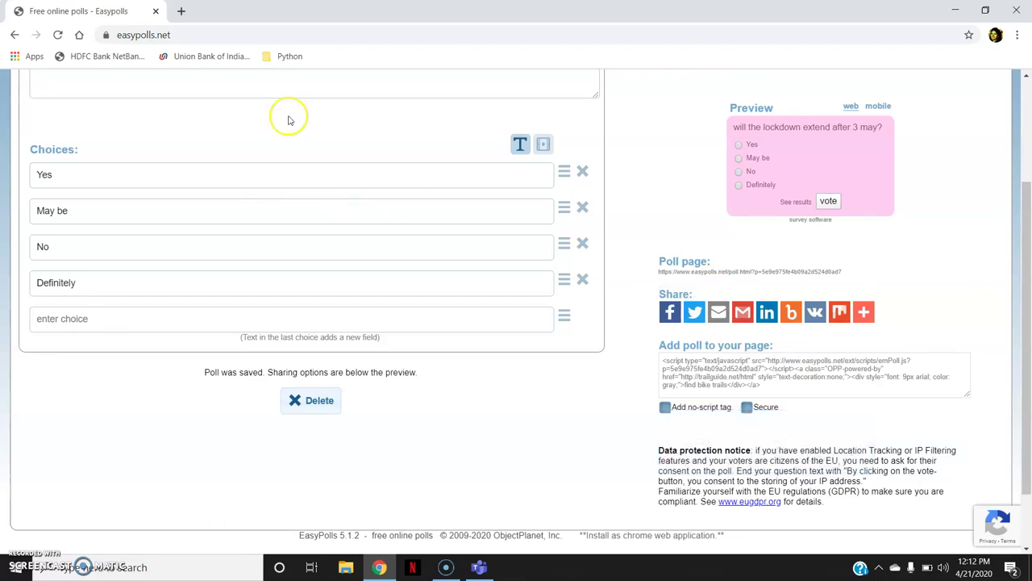
click(180, 11)
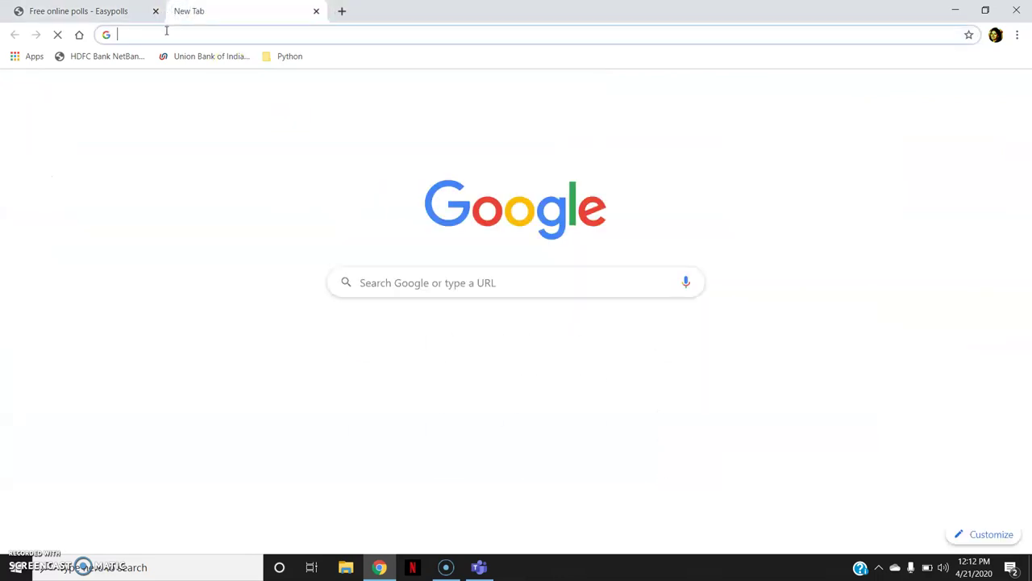
key(ctrl+v)
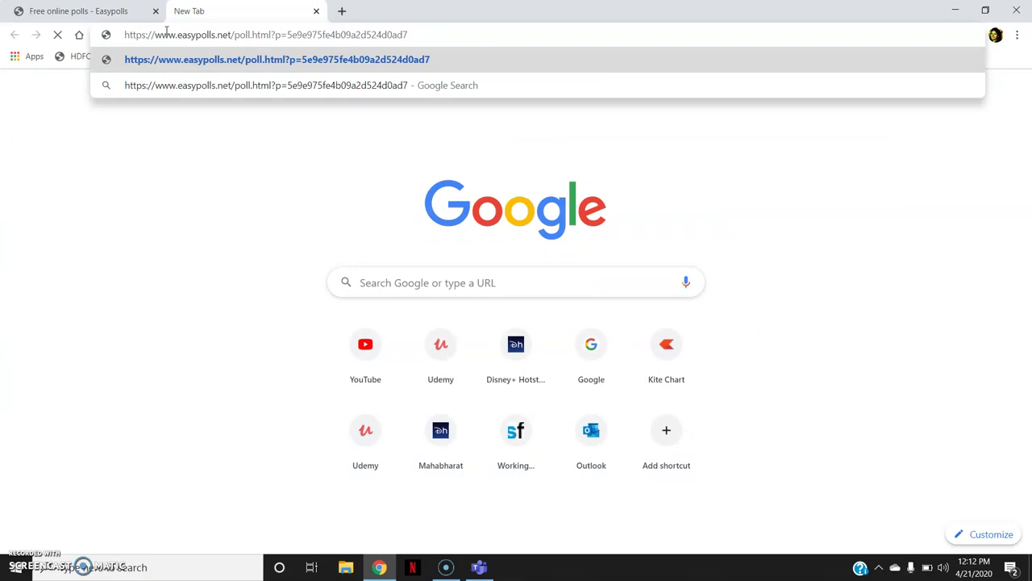
key(Return)
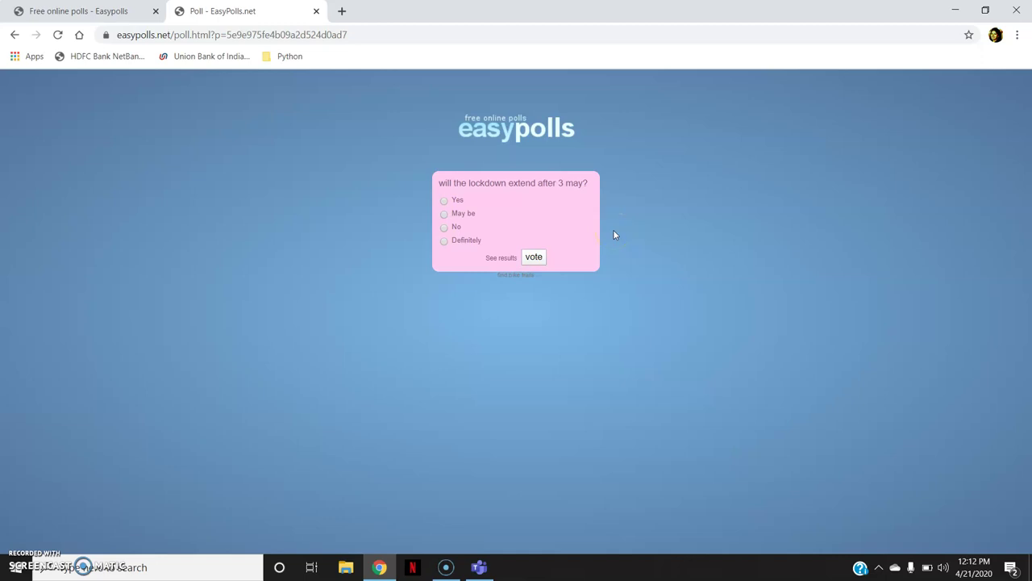
click(490, 189)
Step: Return to the poll editor, go to the list of saved polls and open the poll on the most useful online teaching material
click(78, 11)
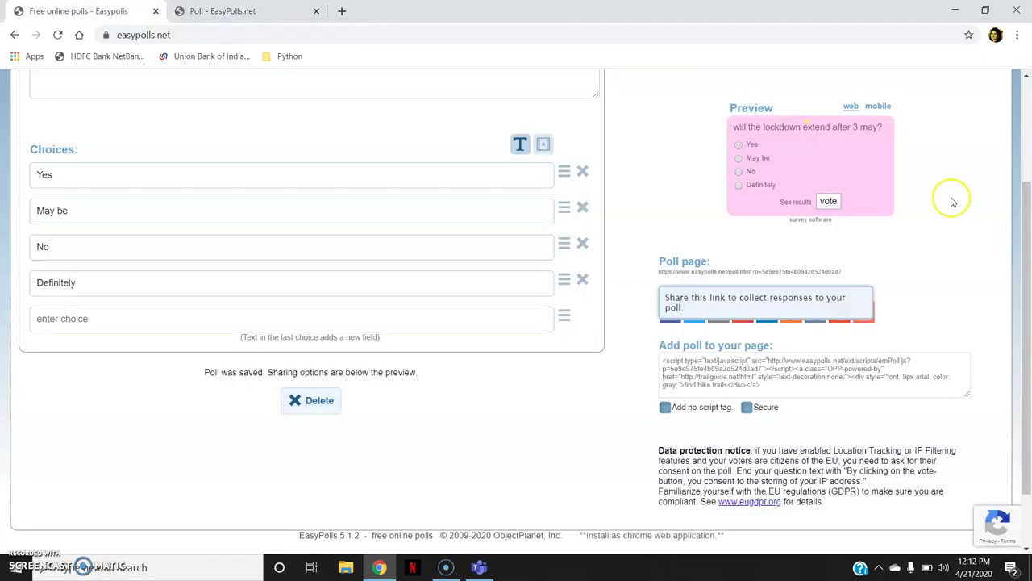
click(1019, 151)
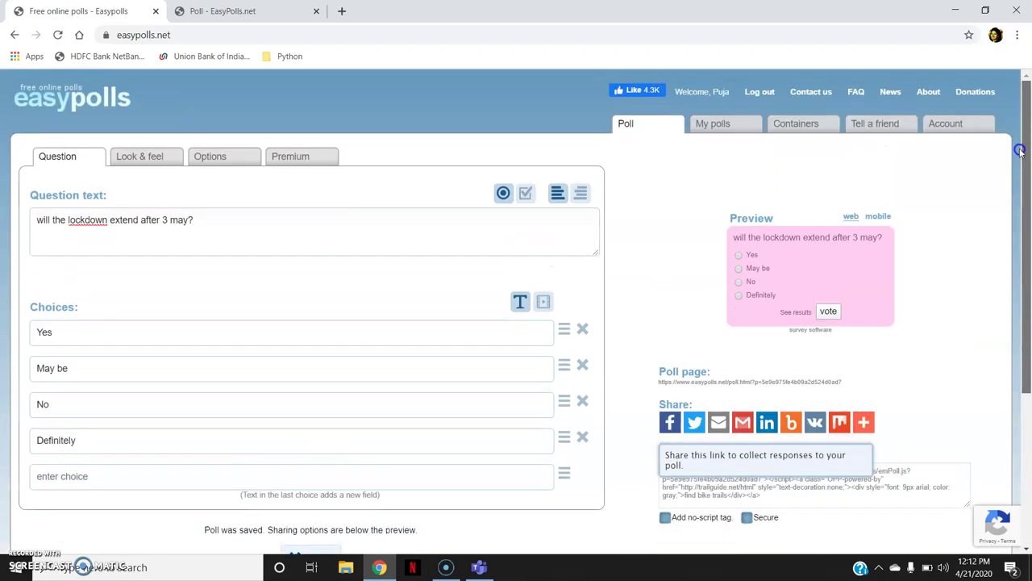
click(748, 123)
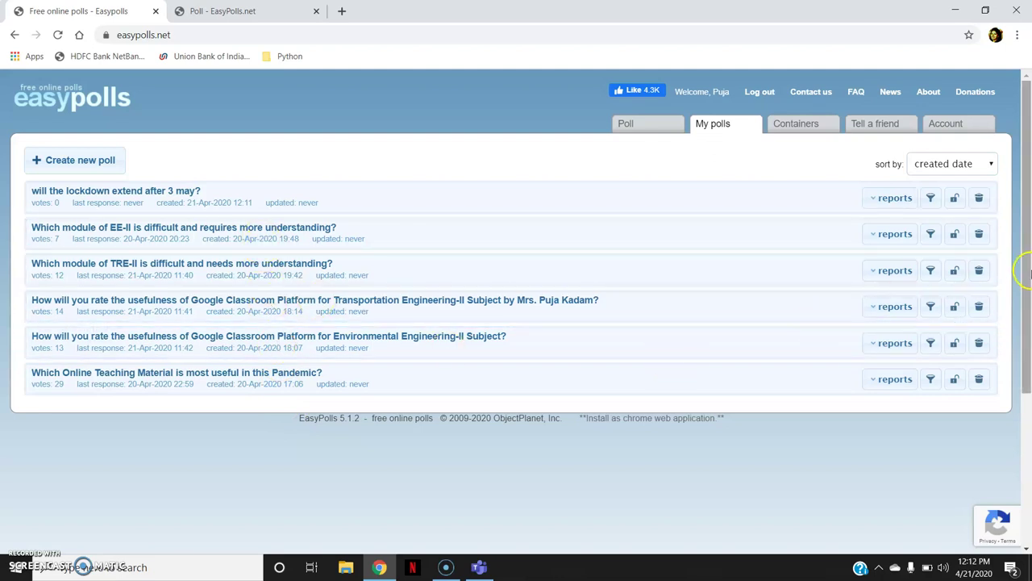
scroll(1028, 272, down, 1)
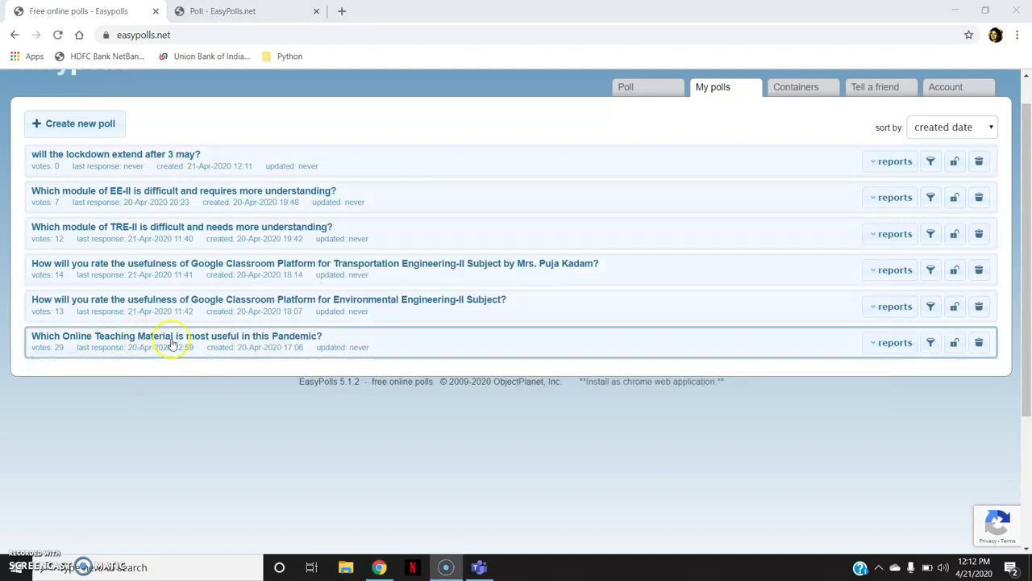
click(342, 336)
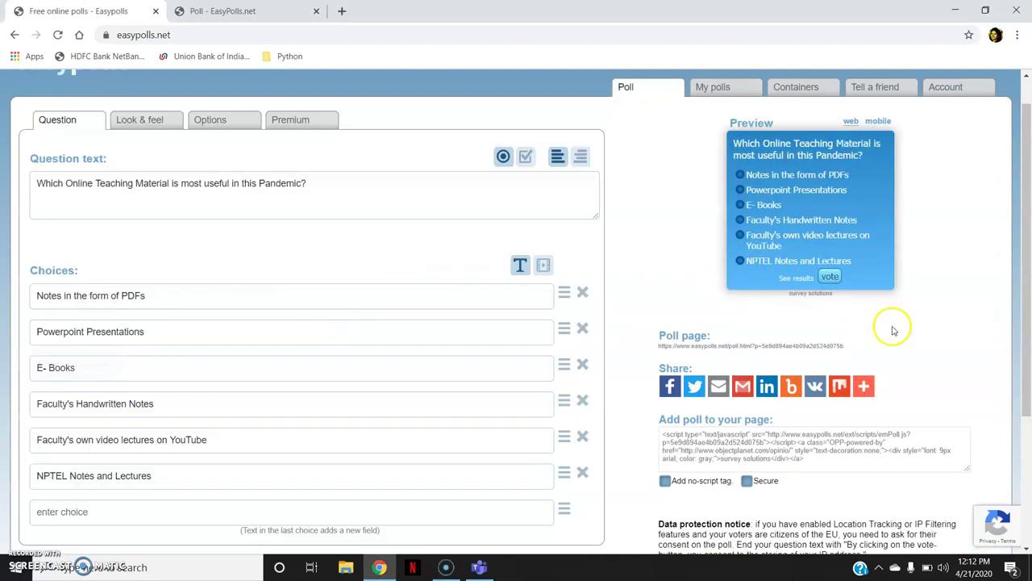
Step: Go back to the saved polls and expand the report of the online teaching material poll
click(695, 90)
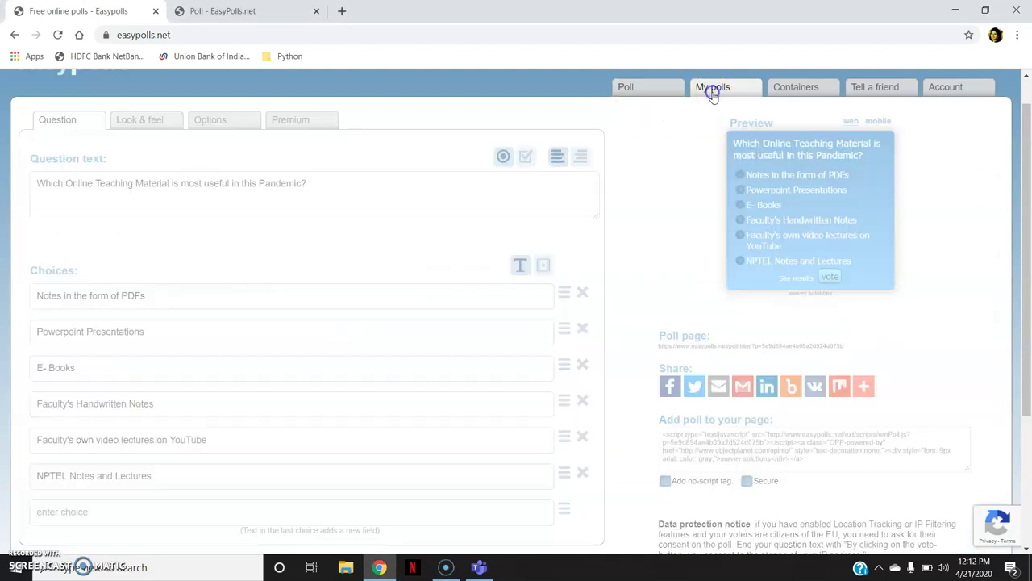
click(879, 345)
drag(1025, 299, 1028, 392)
mouse_move(779, 375)
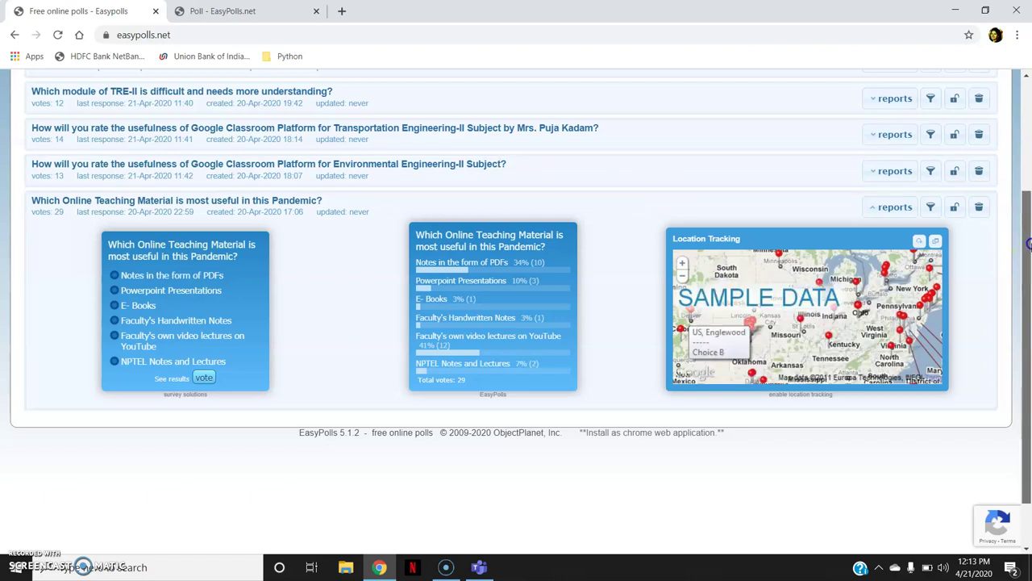
mouse_move(897, 306)
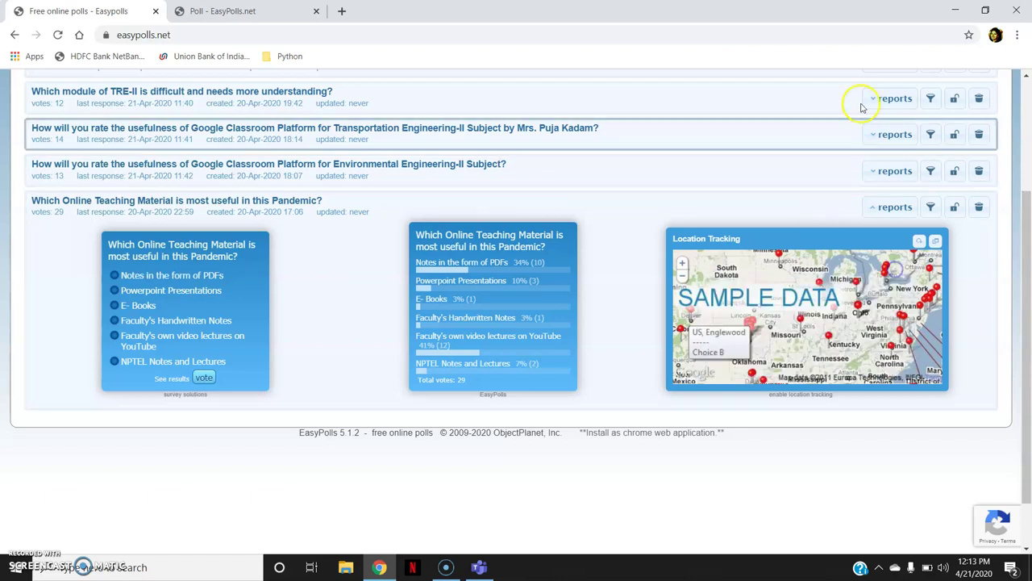
Step: Open the Environmental Engineering-II Google Classroom poll and return to the list of saved polls
click(701, 168)
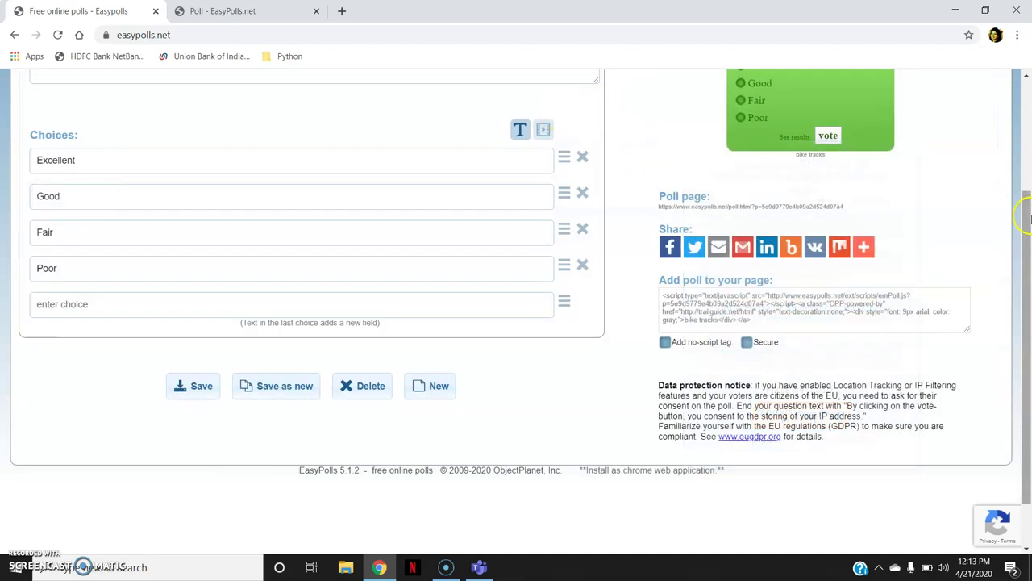
scroll(1018, 211, up, 2)
click(712, 111)
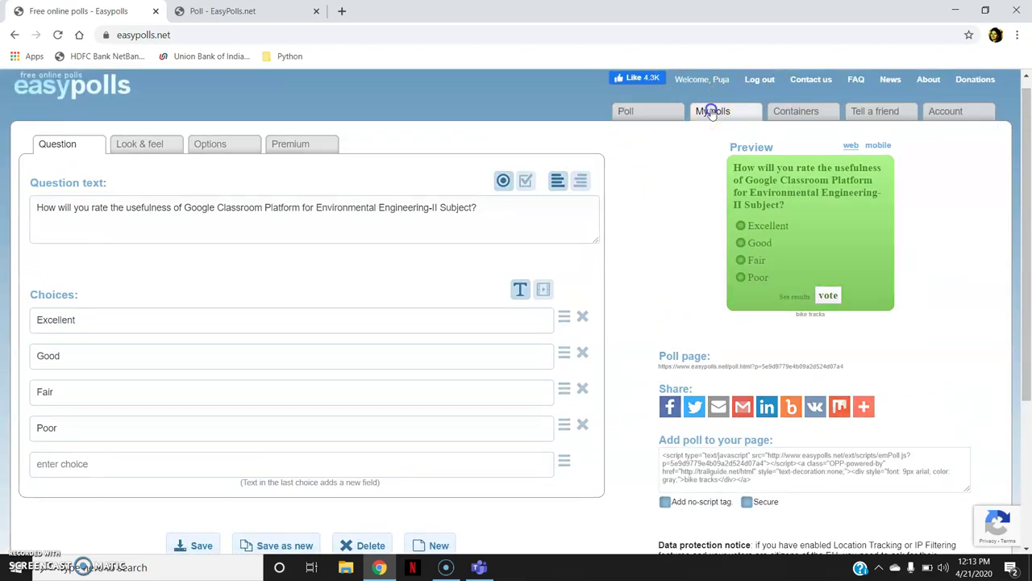
scroll(1022, 121, down, 1)
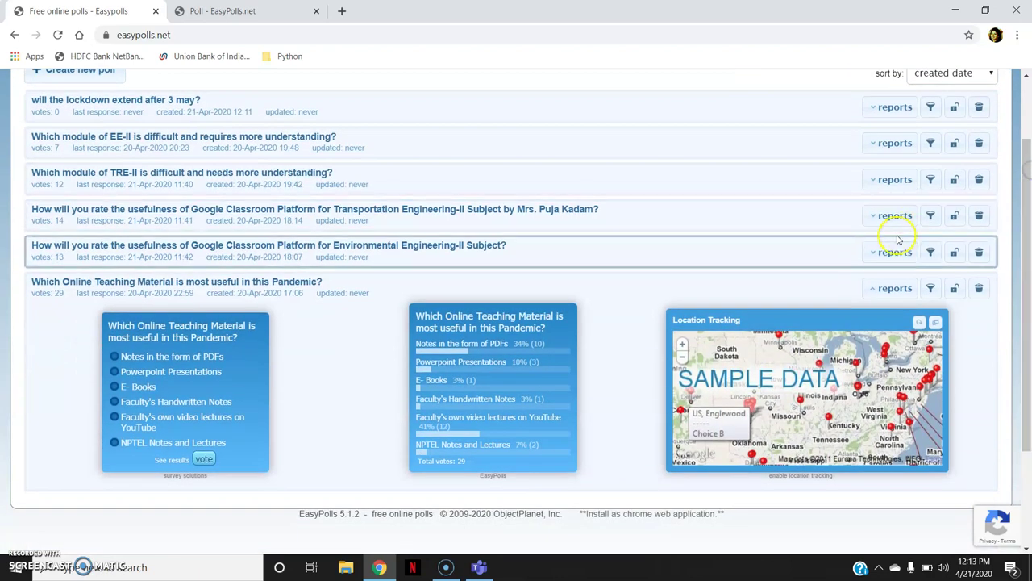
Step: Try to expand the reports of the five polls listed above the online teaching material poll
click(881, 255)
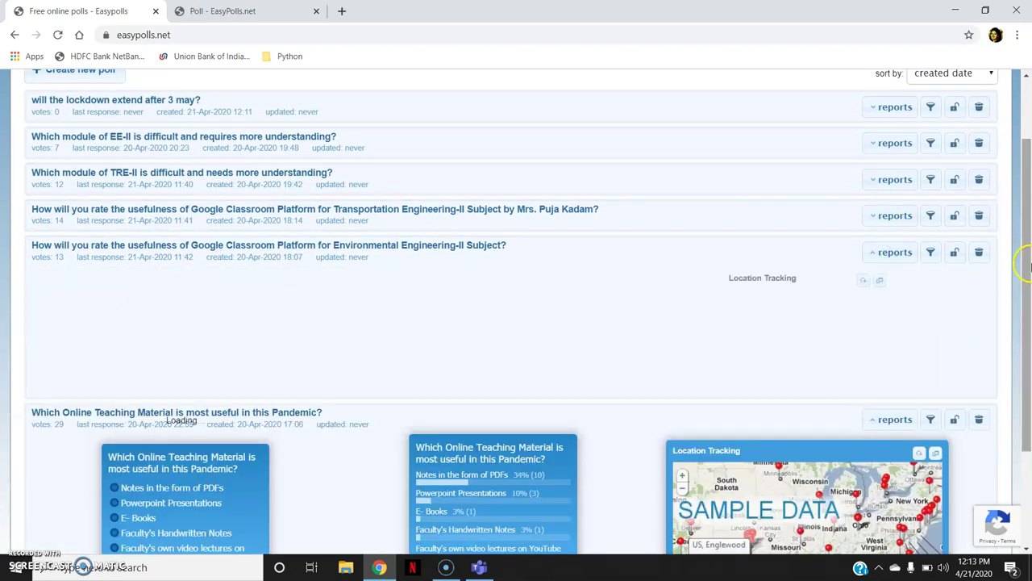
click(881, 219)
drag(1027, 229, 1028, 174)
click(891, 270)
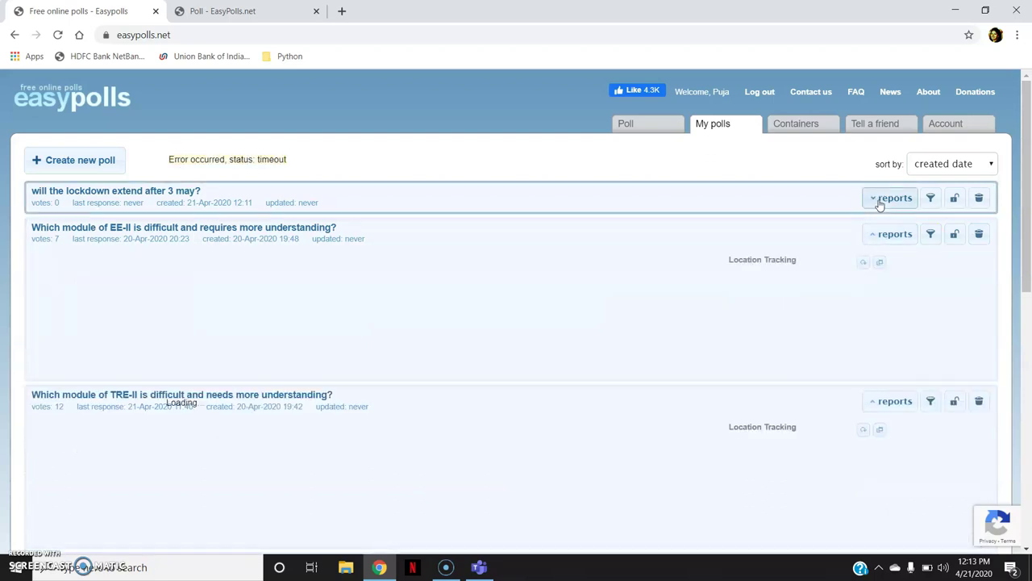
click(879, 202)
drag(1028, 204, 1028, 492)
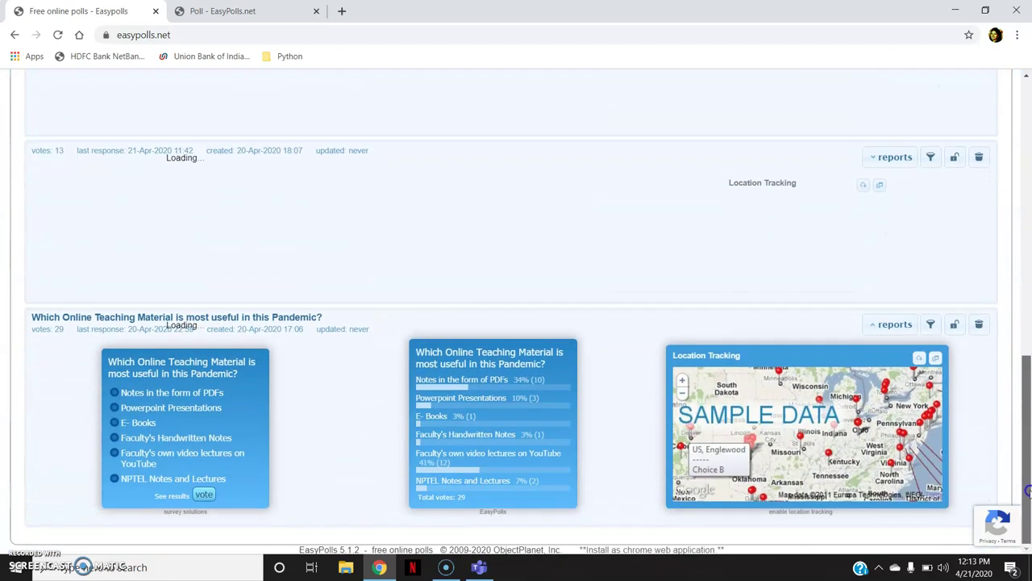
Step: Reload the EasyPolls page and reopen the list of saved polls
click(879, 570)
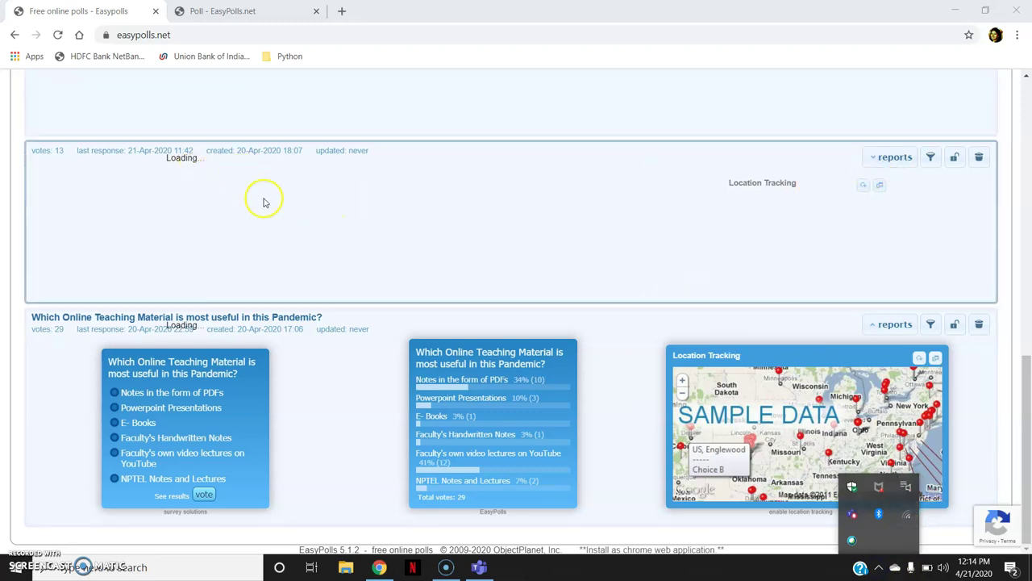
click(58, 35)
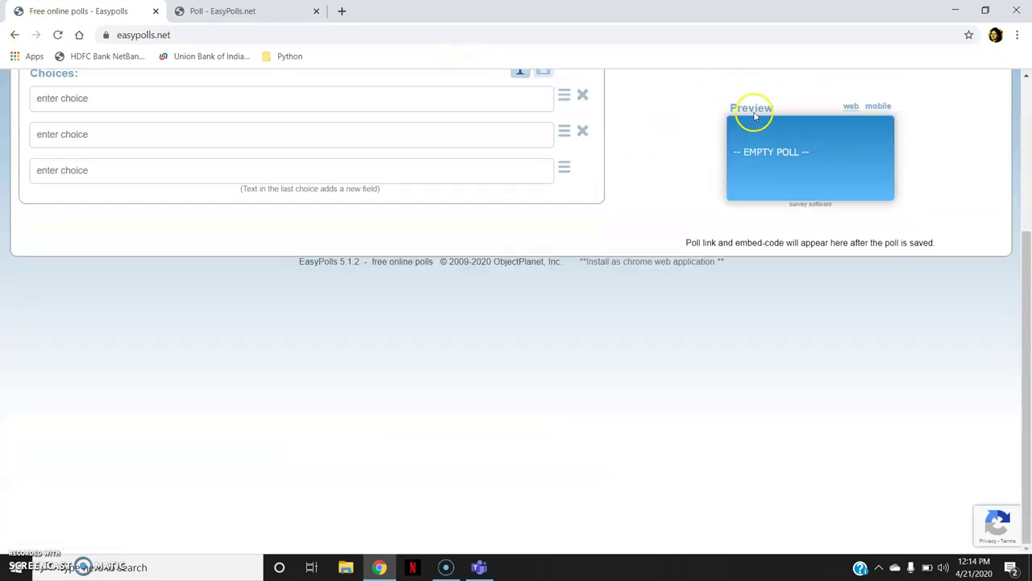
scroll(1026, 225, up, 3)
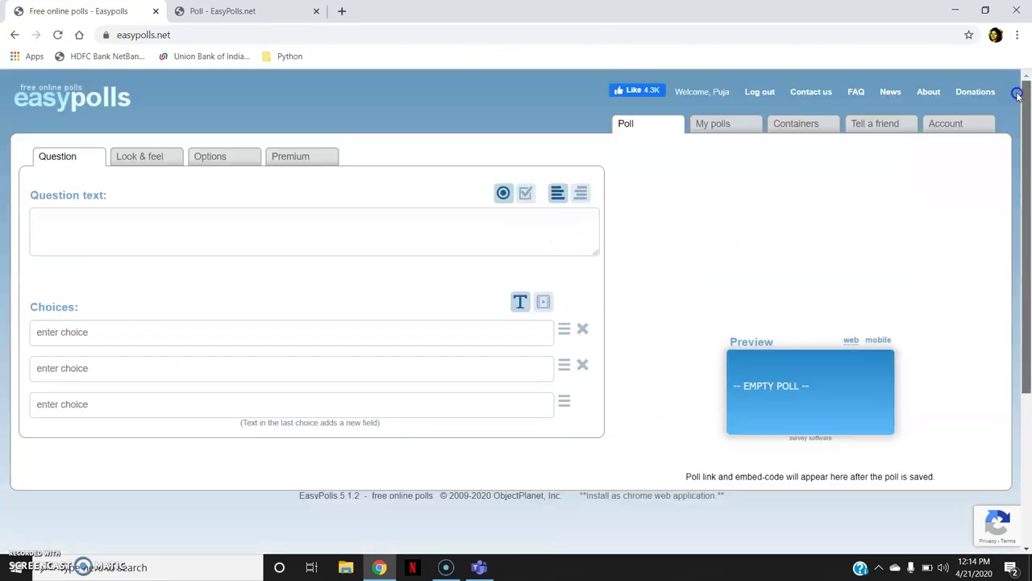
double_click(721, 126)
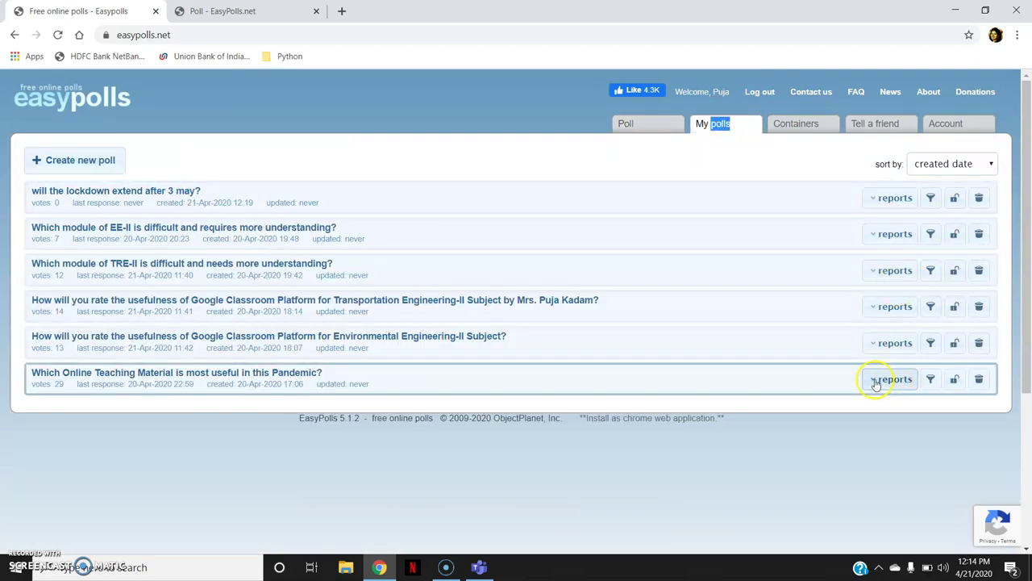
Step: Expand the online teaching material poll's report and examine its vote shares
click(876, 384)
drag(882, 380, 1029, 352)
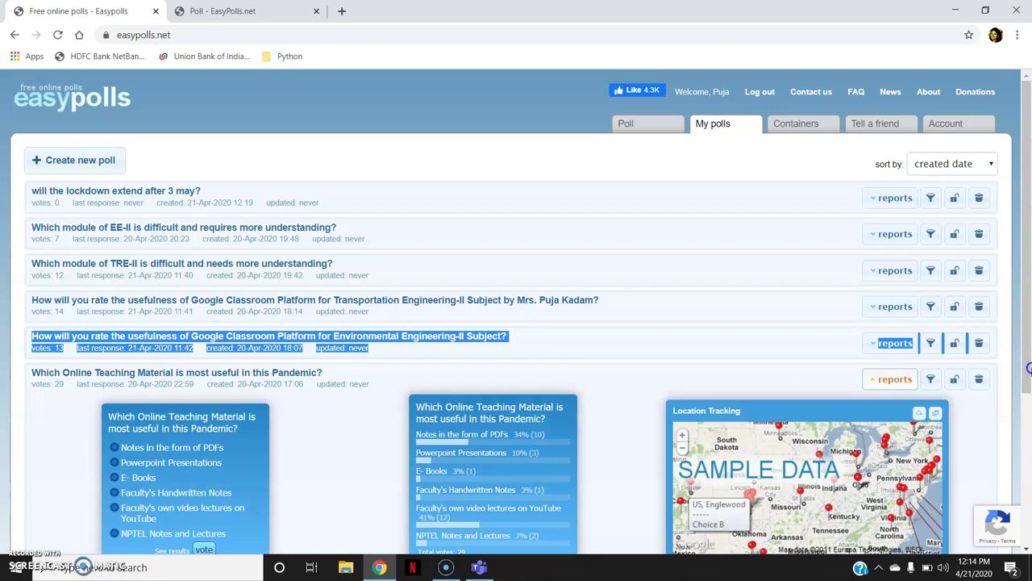
click(1029, 368)
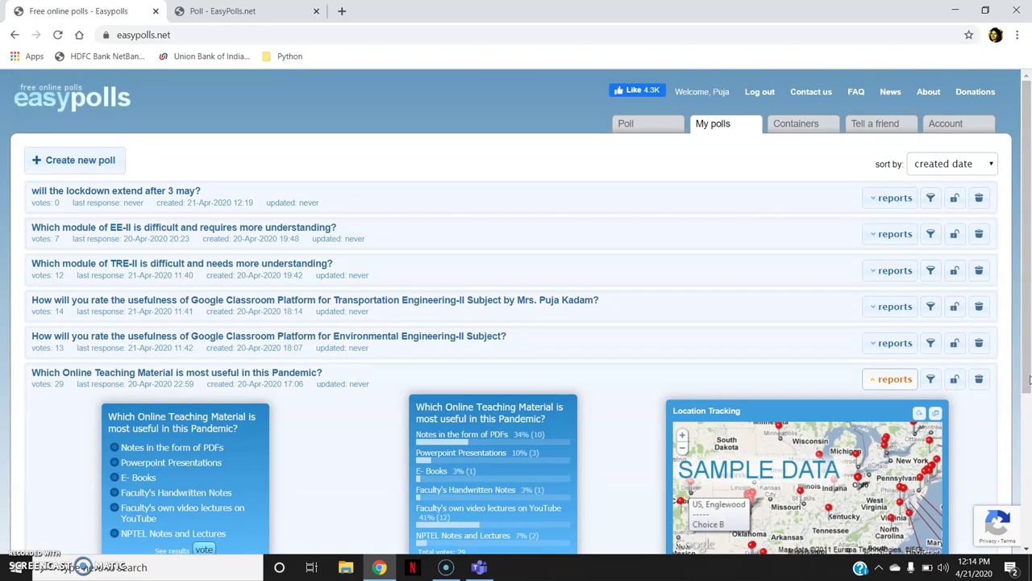
drag(984, 376, 997, 422)
drag(1021, 331, 1029, 383)
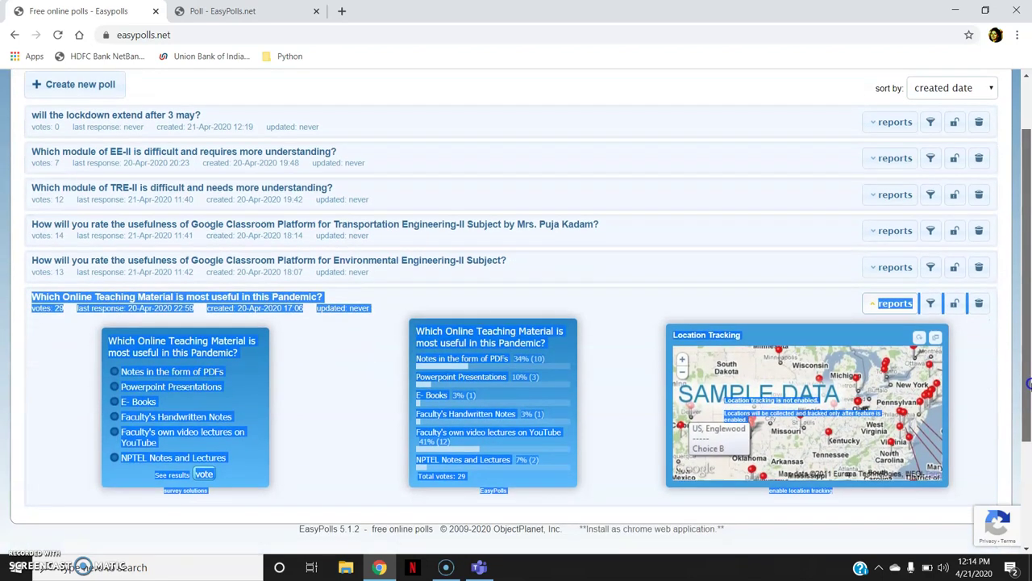
click(611, 310)
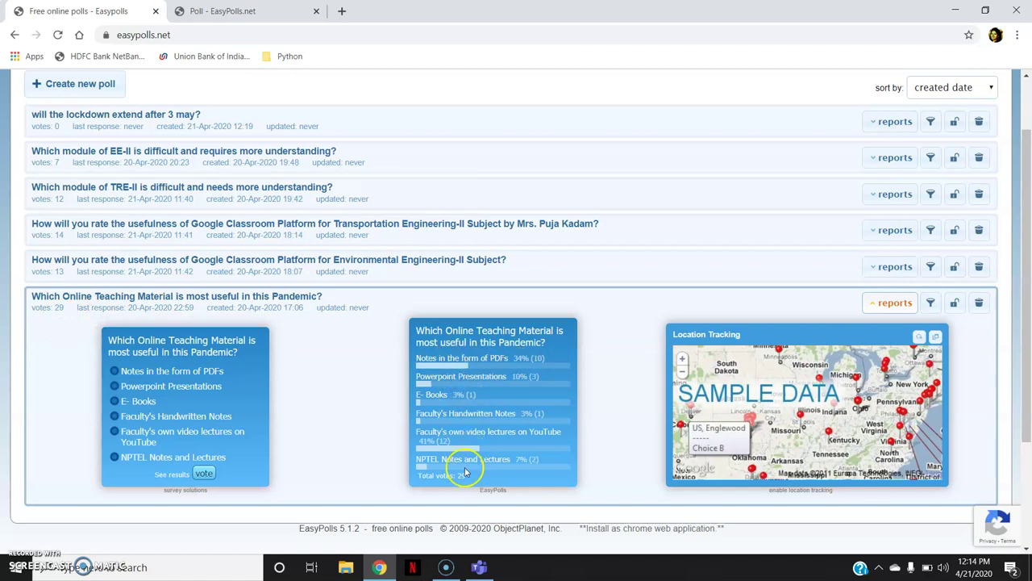
Step: Expand the reports of the two Google Classroom polls, the TRE-II and EE-II module polls and the lockdown poll
click(877, 273)
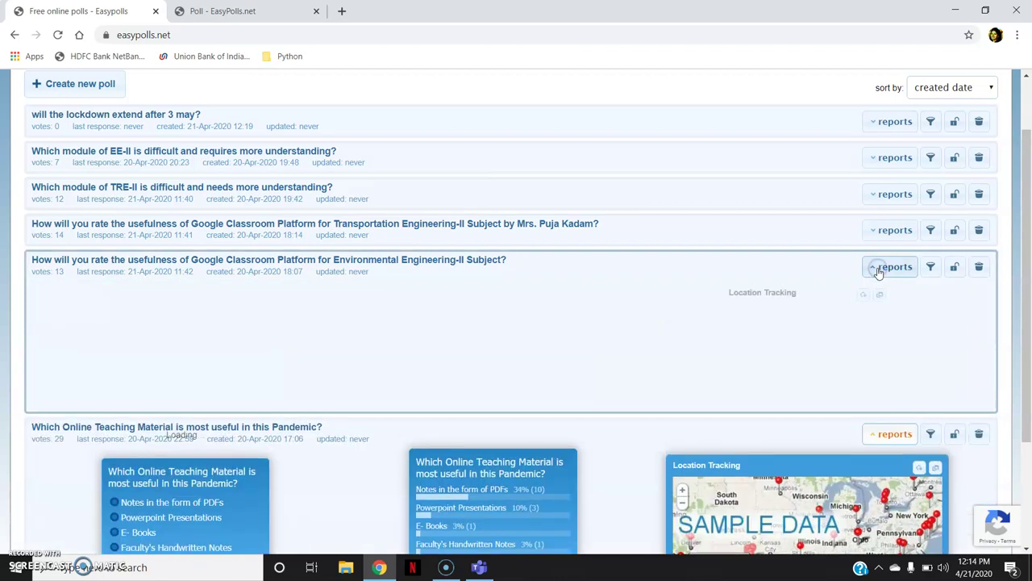
click(875, 231)
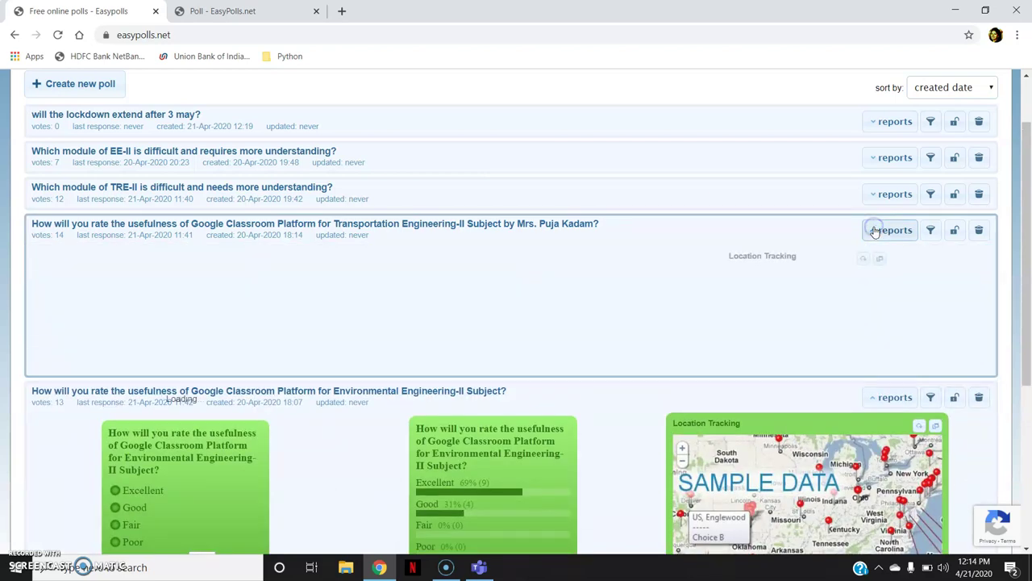
click(877, 193)
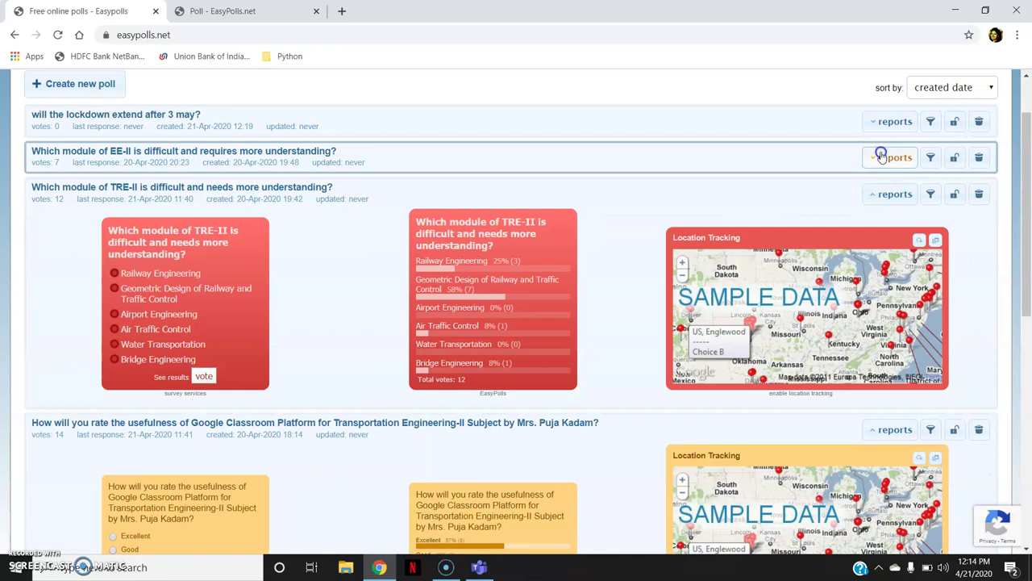
click(877, 157)
click(879, 123)
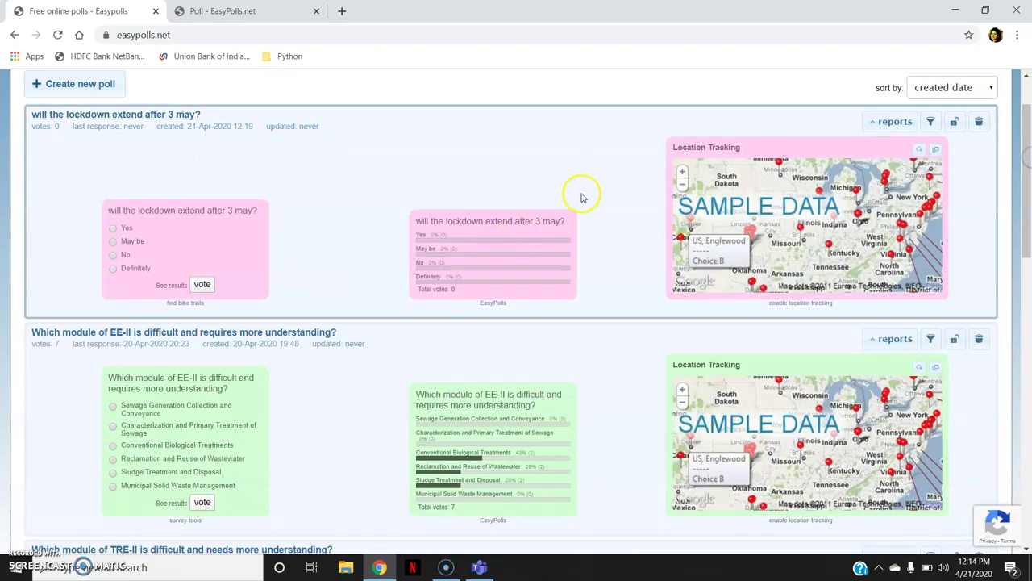
Step: Examine the expanded results of each saved poll, from the online teaching material poll back up to the lockdown poll
drag(1028, 169, 1029, 464)
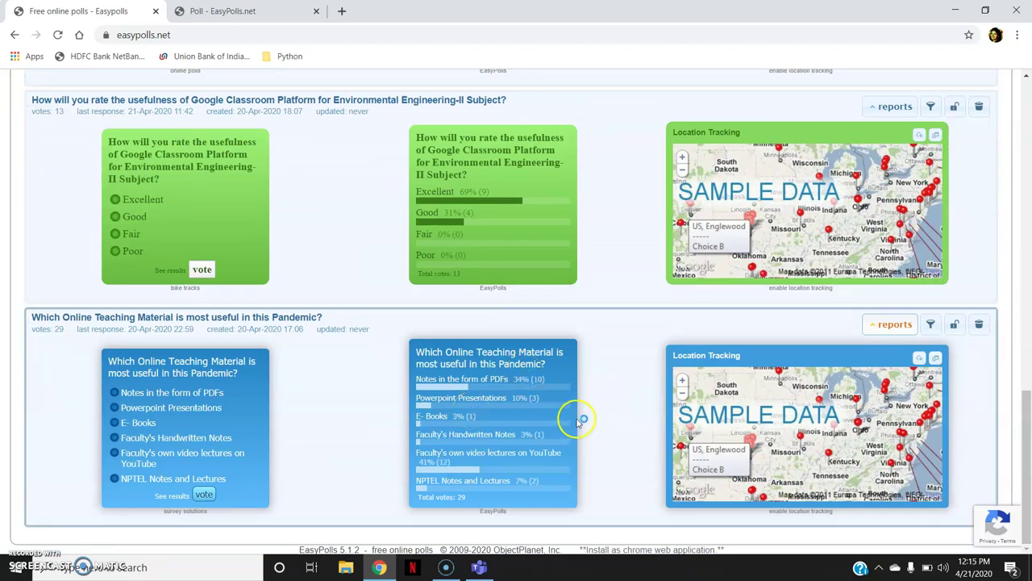
drag(1021, 377, 1011, 347)
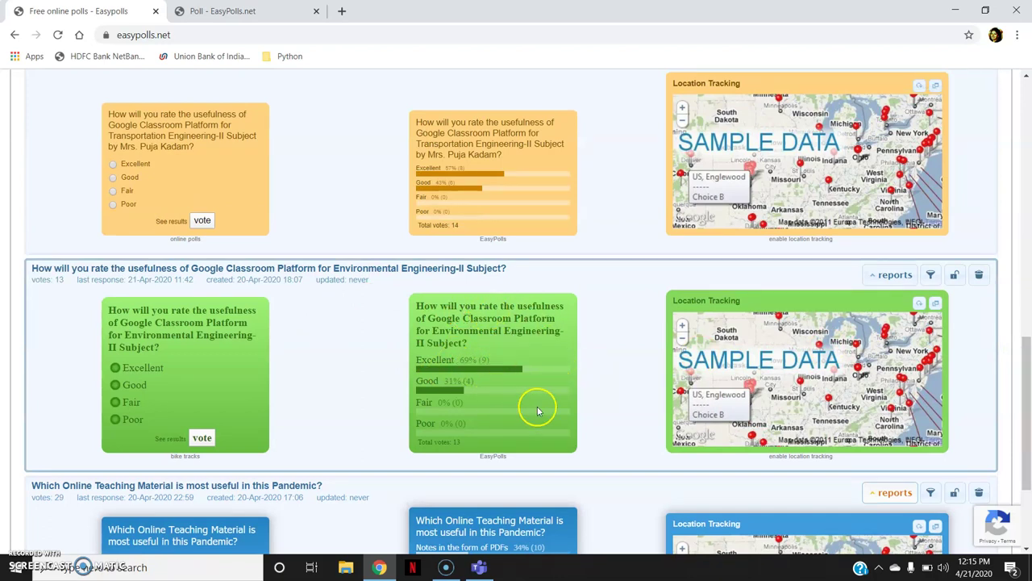
drag(1029, 391, 1029, 221)
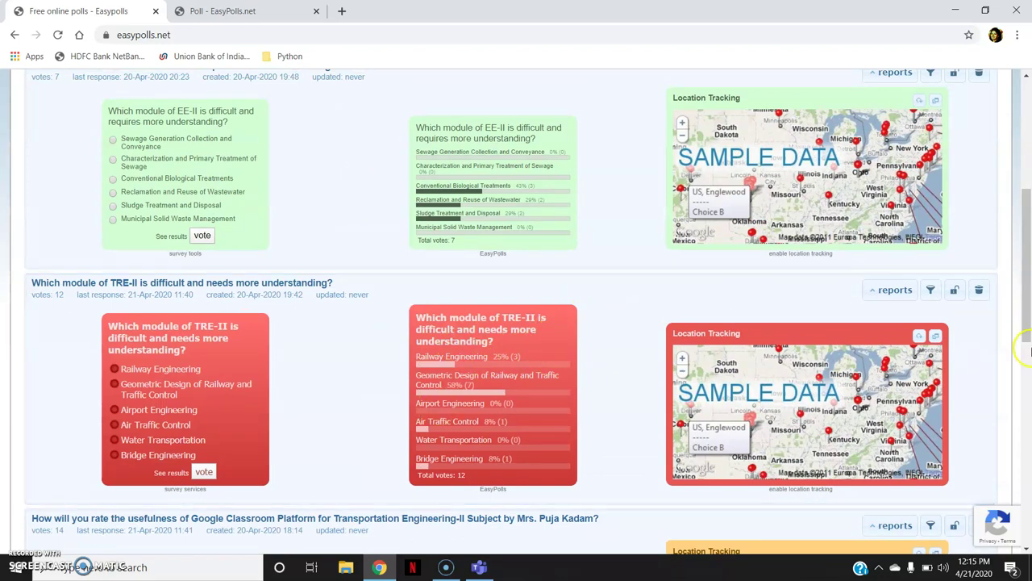
drag(1028, 316, 1028, 296)
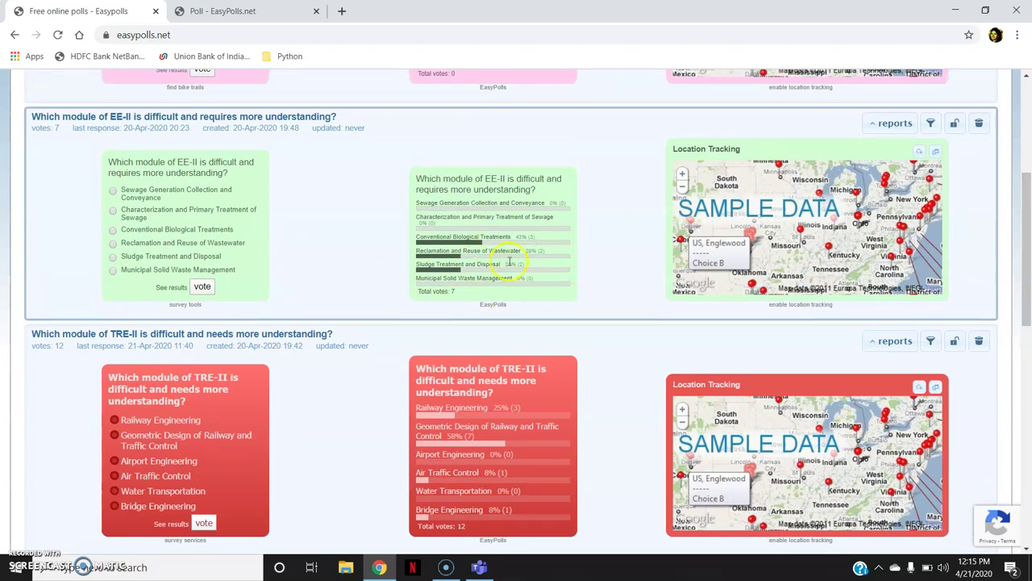
drag(1028, 284, 1028, 190)
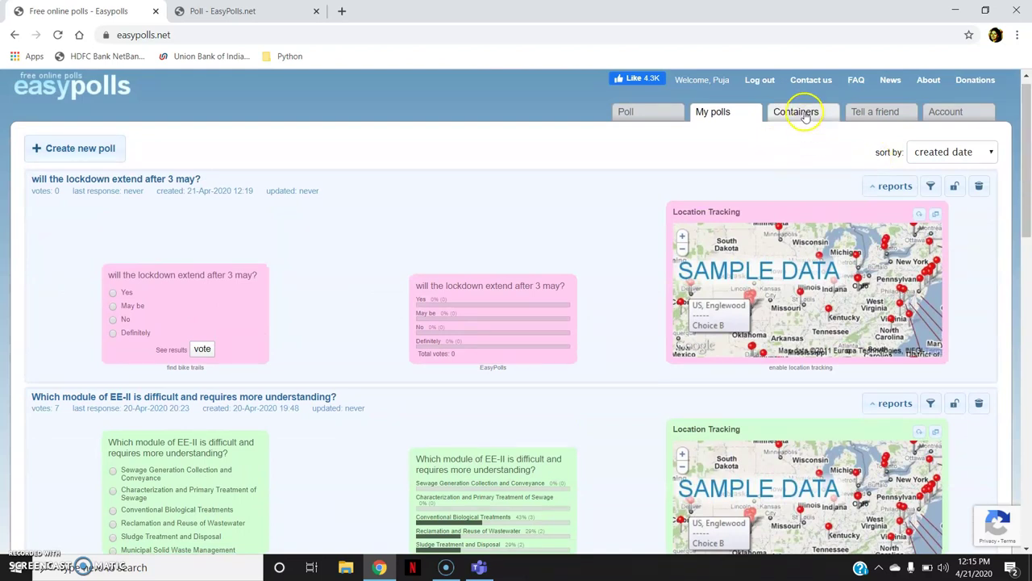
Step: Review the poll container form, the form for recommending the site to a friend, and the account details
click(805, 116)
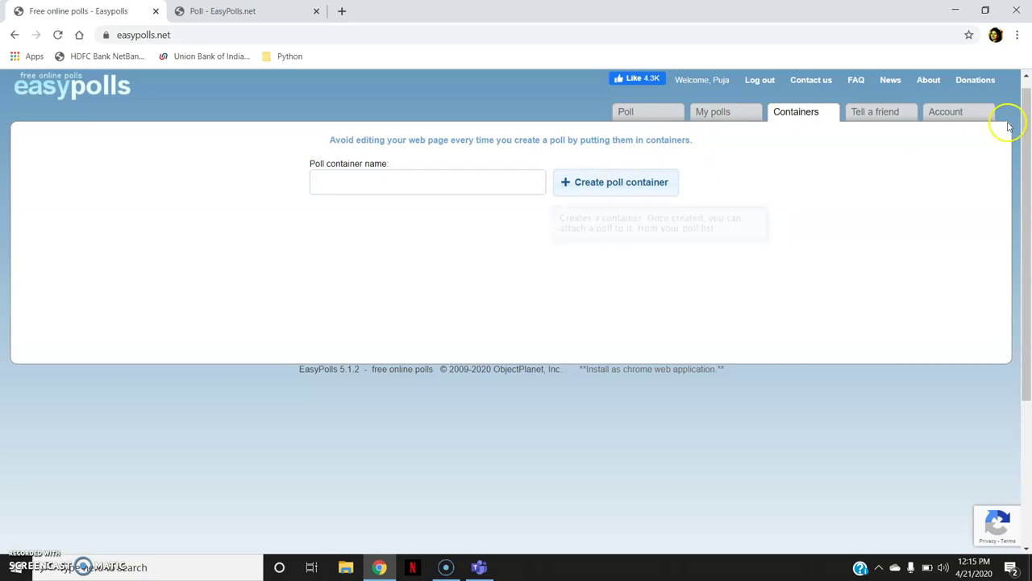
click(883, 111)
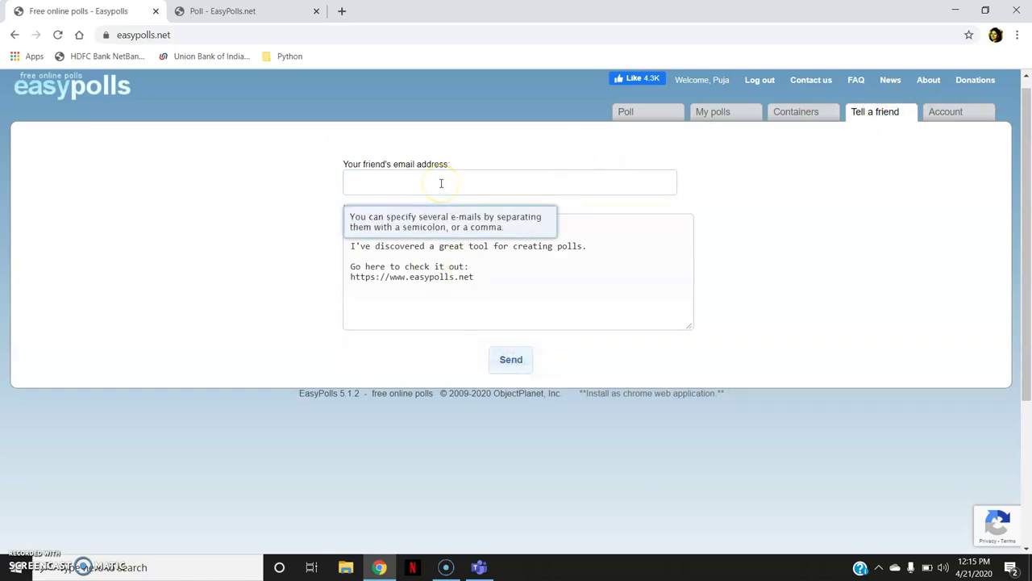
click(971, 117)
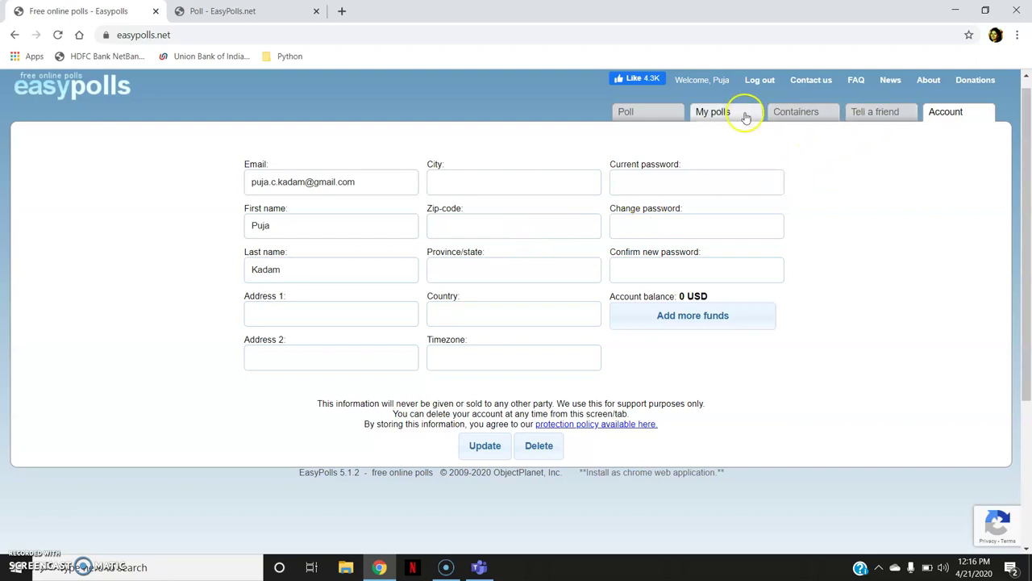
Step: Return to the blank form for creating a poll
click(666, 110)
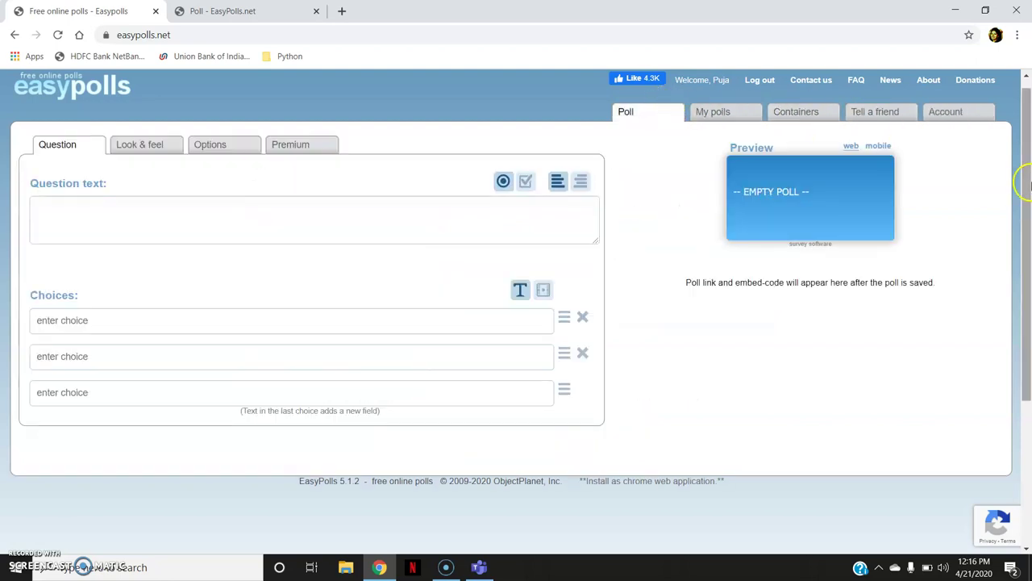
drag(1029, 187, 1029, 141)
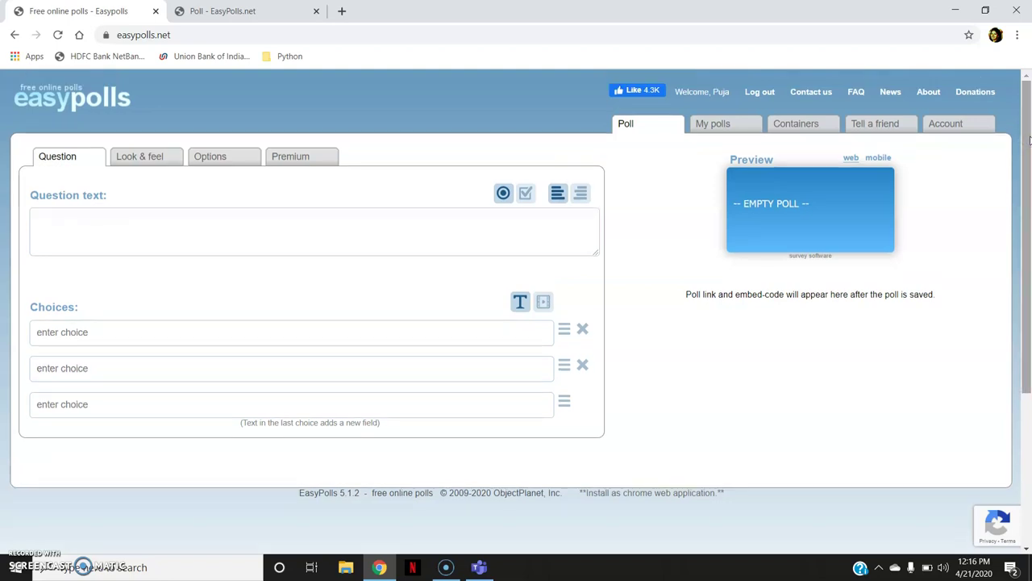
click(1030, 143)
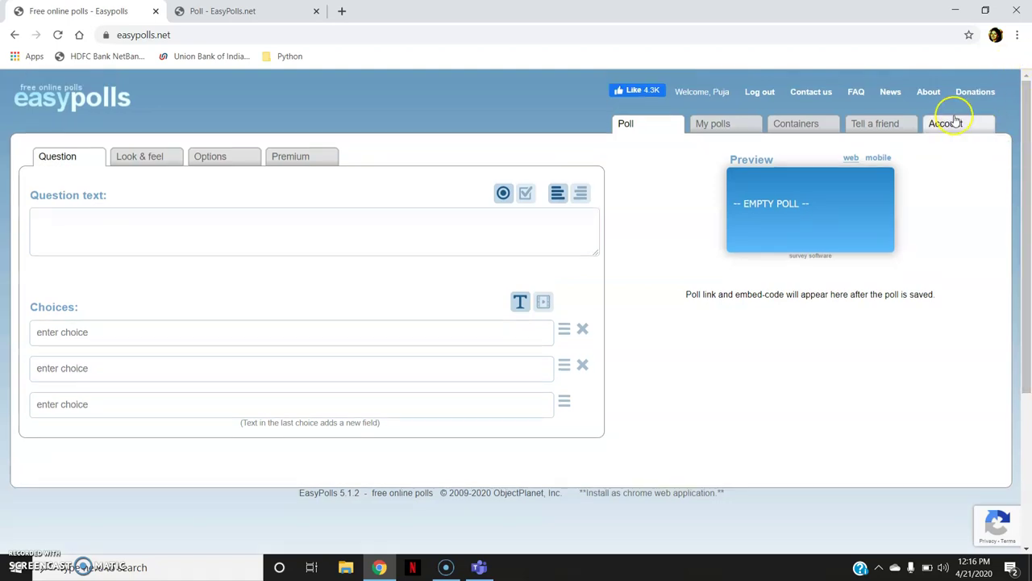